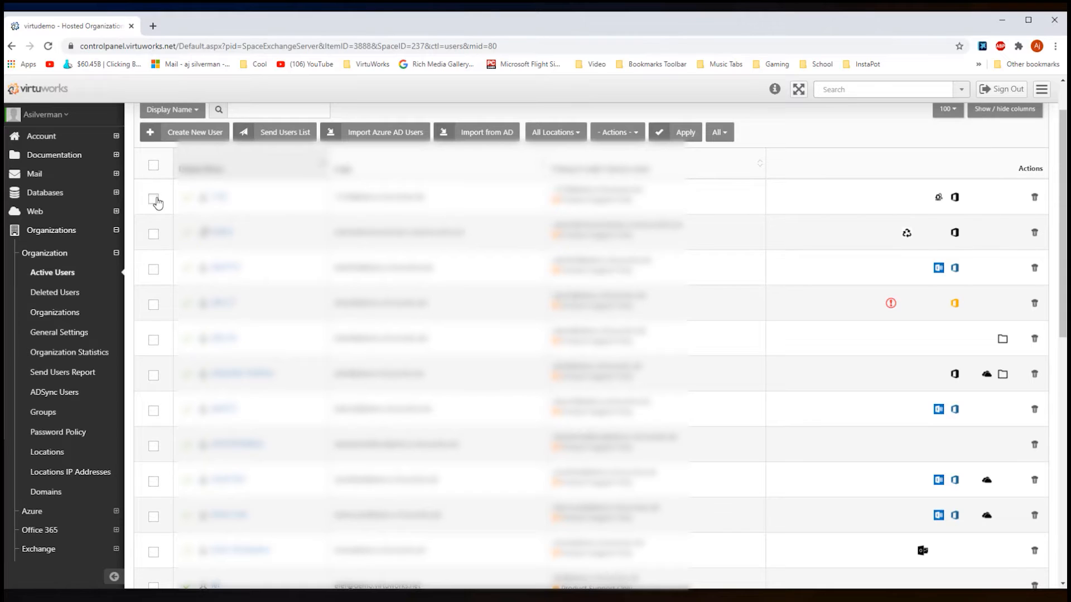
Select the first three users in the active users list and look through the available bulk actions
left_click(153, 199)
left_click(153, 234)
left_click(154, 271)
left_click(632, 138)
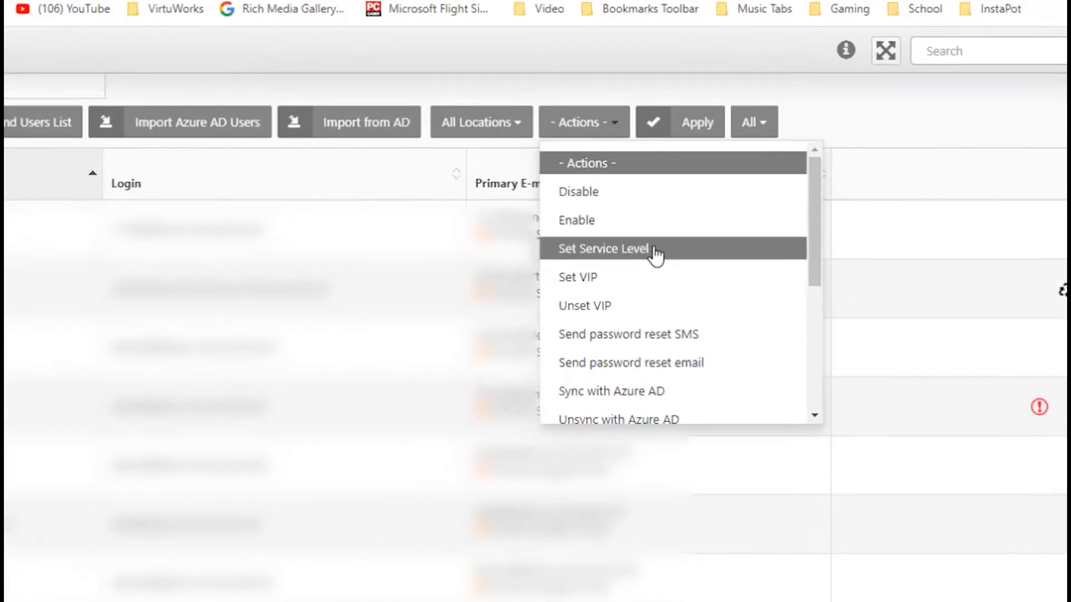
scroll(655, 254, "down", 1)
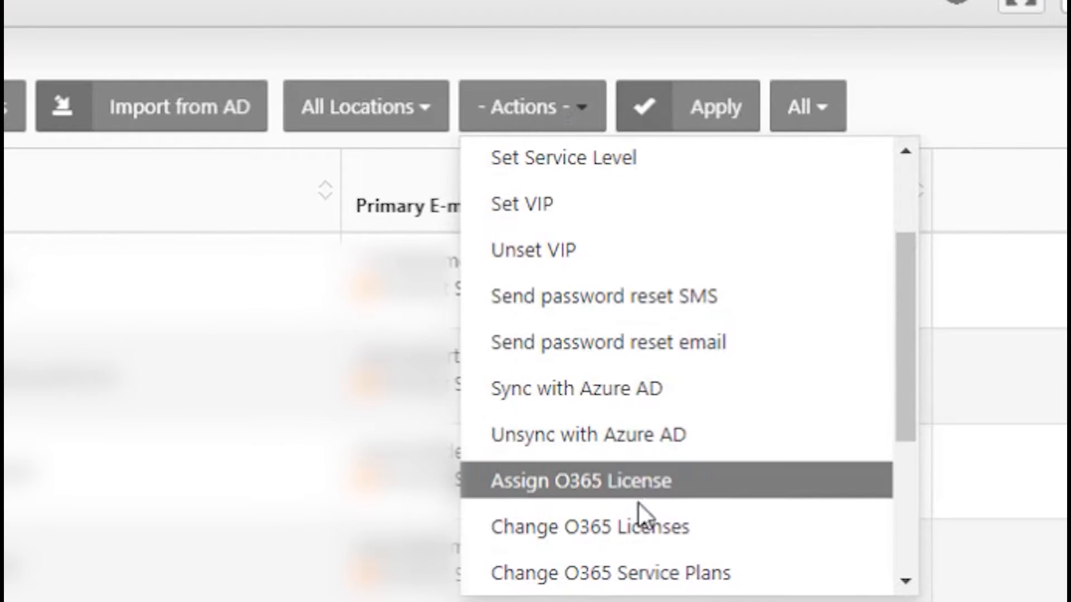
scroll(653, 536, "up", 2)
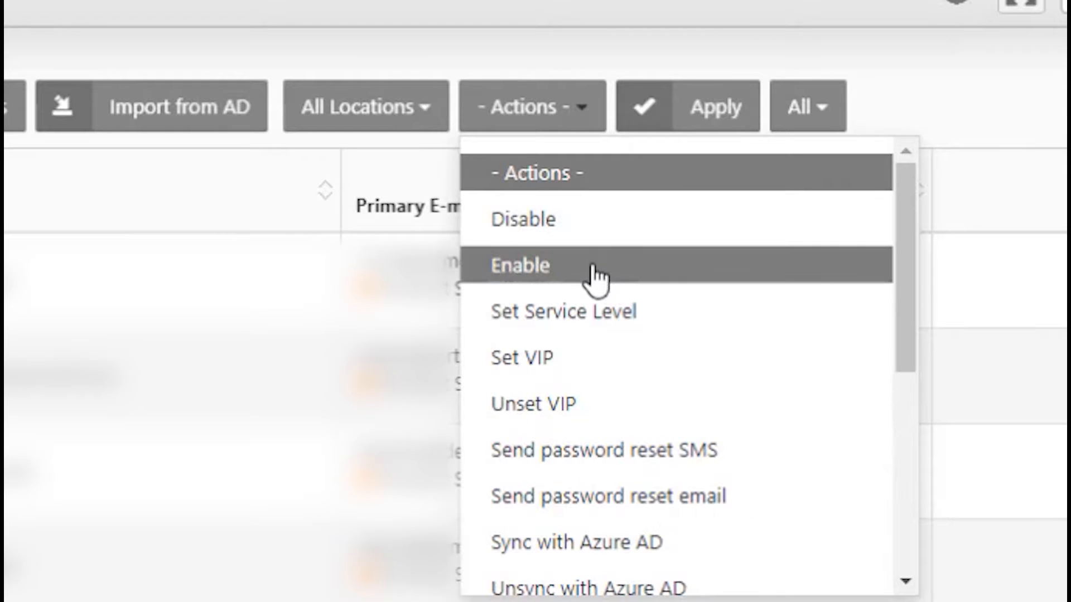
left_click_drag(903, 316, 883, 276)
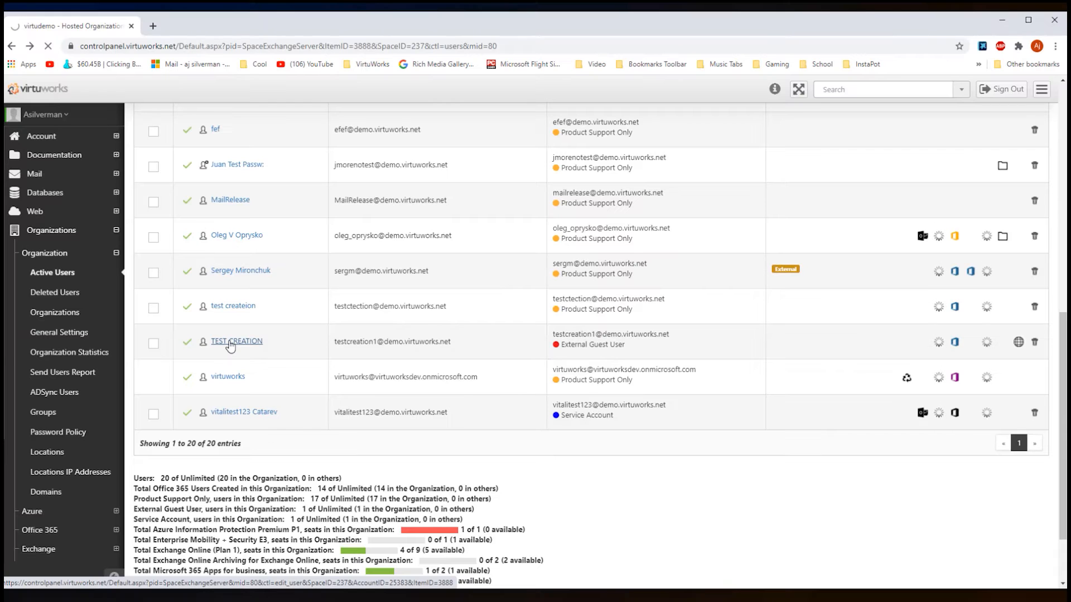
Open the TEST CREATION user and examine the licenses that can be assigned in its Office 365 settings
left_click(226, 342)
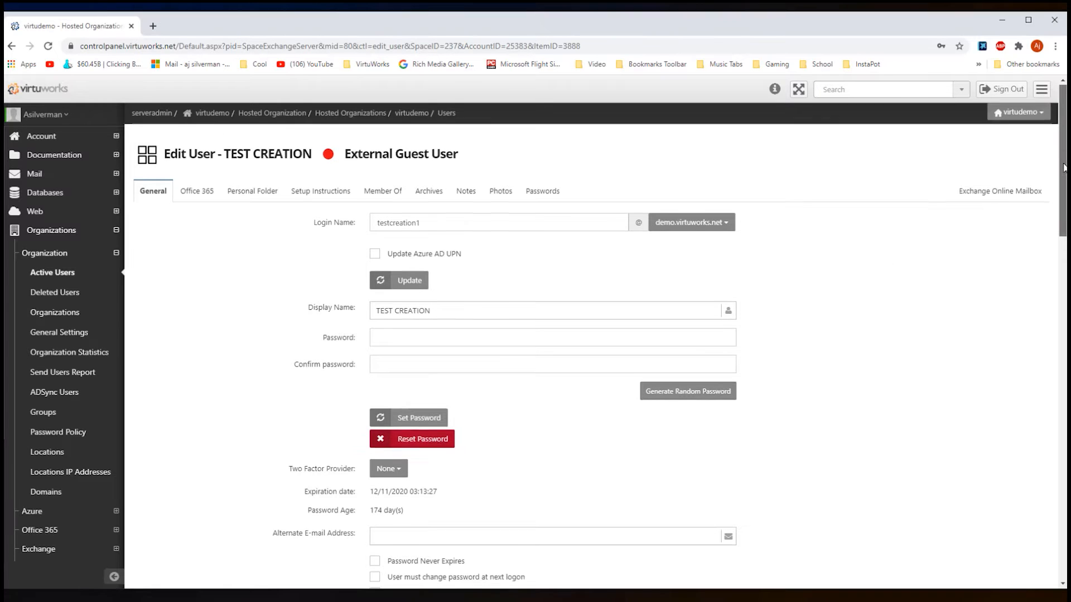
mouse_move(1058, 166)
left_mouse_down()
mouse_move(1064, 381)
mouse_move(1063, 172)
left_mouse_up()
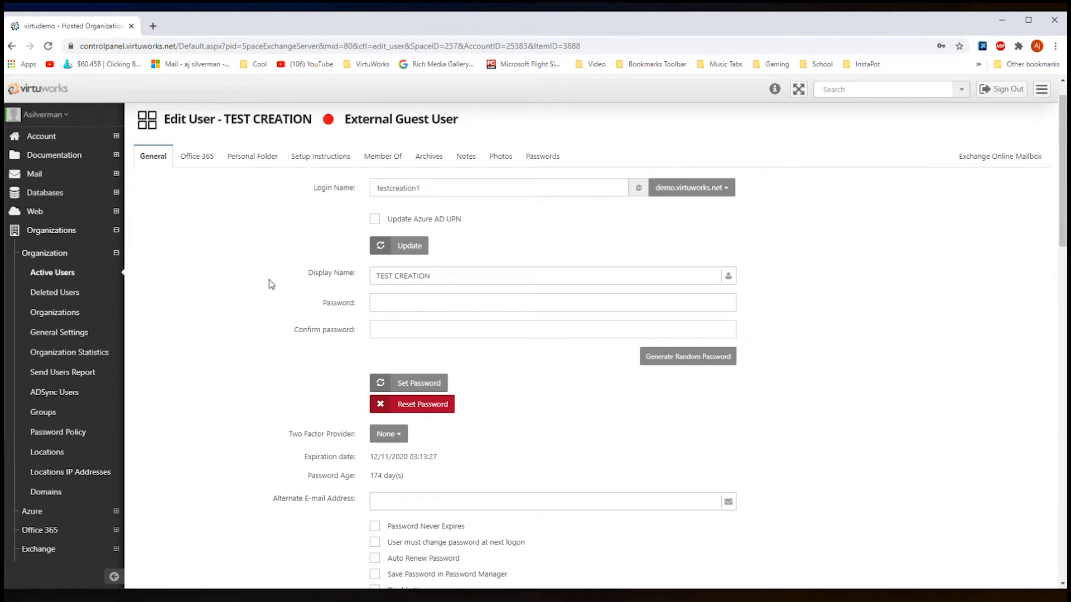
left_click(197, 161)
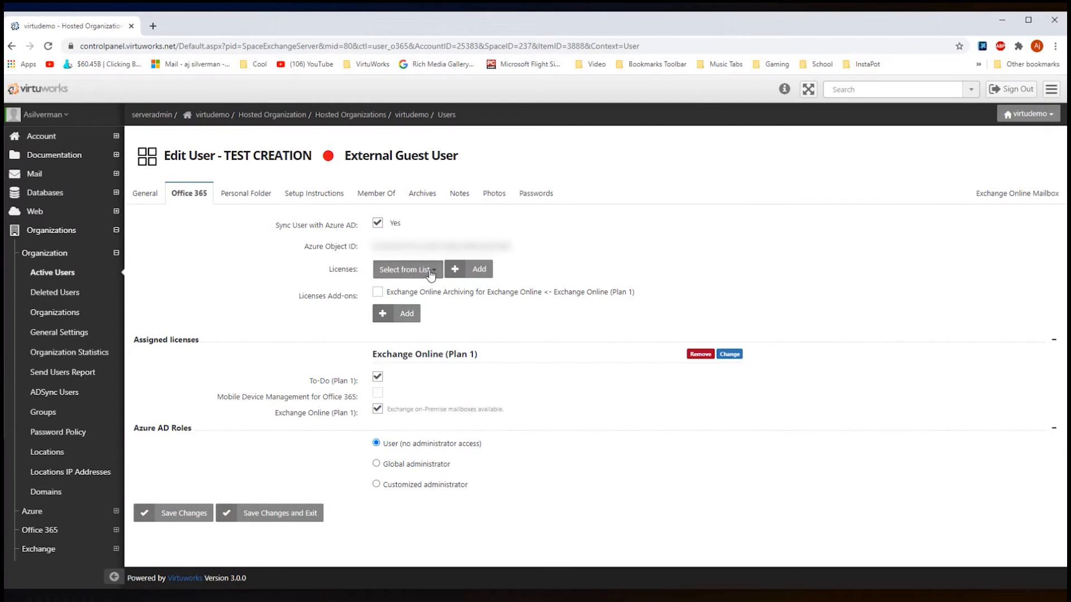
left_click(430, 274)
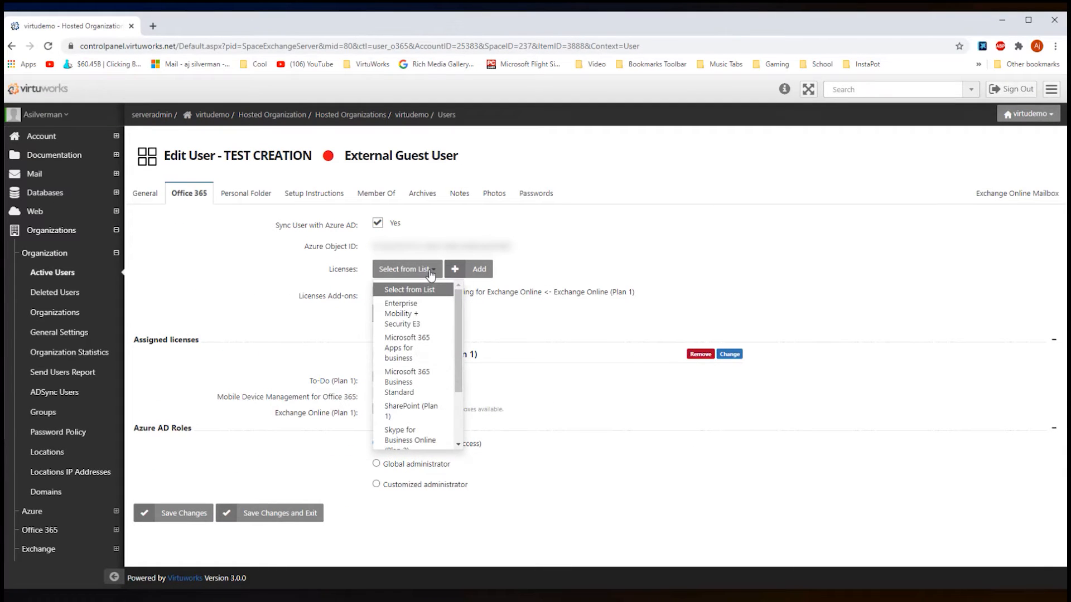
mouse_move(456, 296)
left_mouse_down()
mouse_move(460, 374)
mouse_move(453, 280)
left_mouse_up()
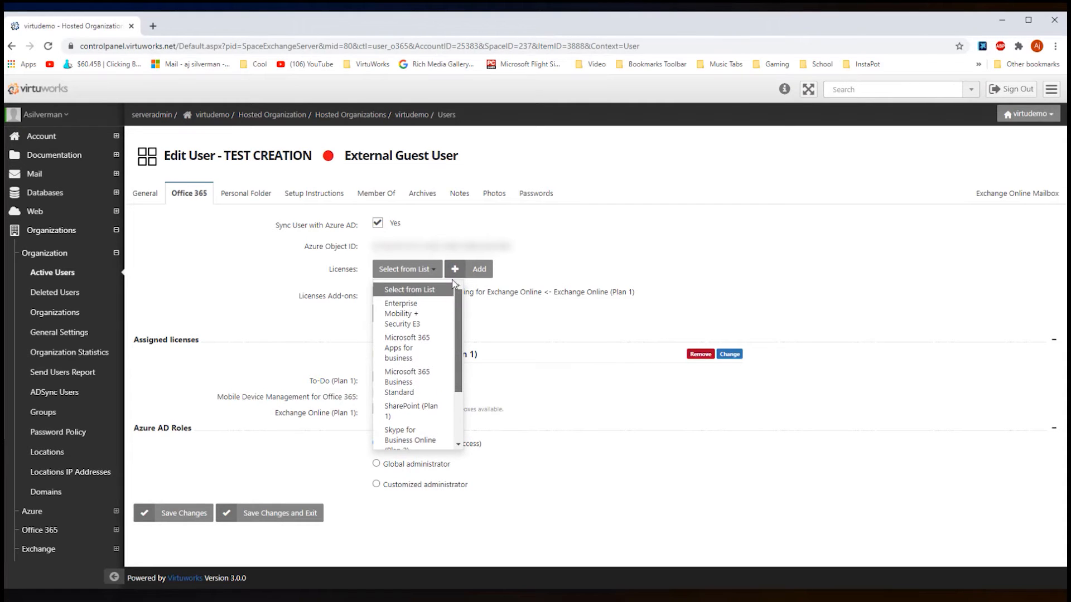
left_click(523, 317)
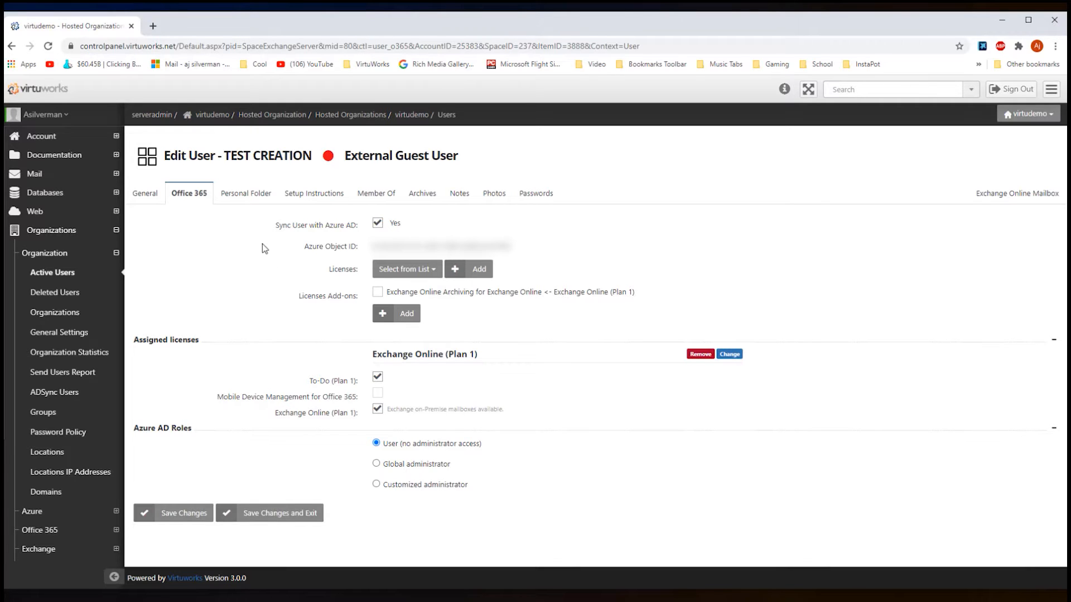
Examine the options for creating a new personal folder for the user, and view the setup instructions
left_click(244, 201)
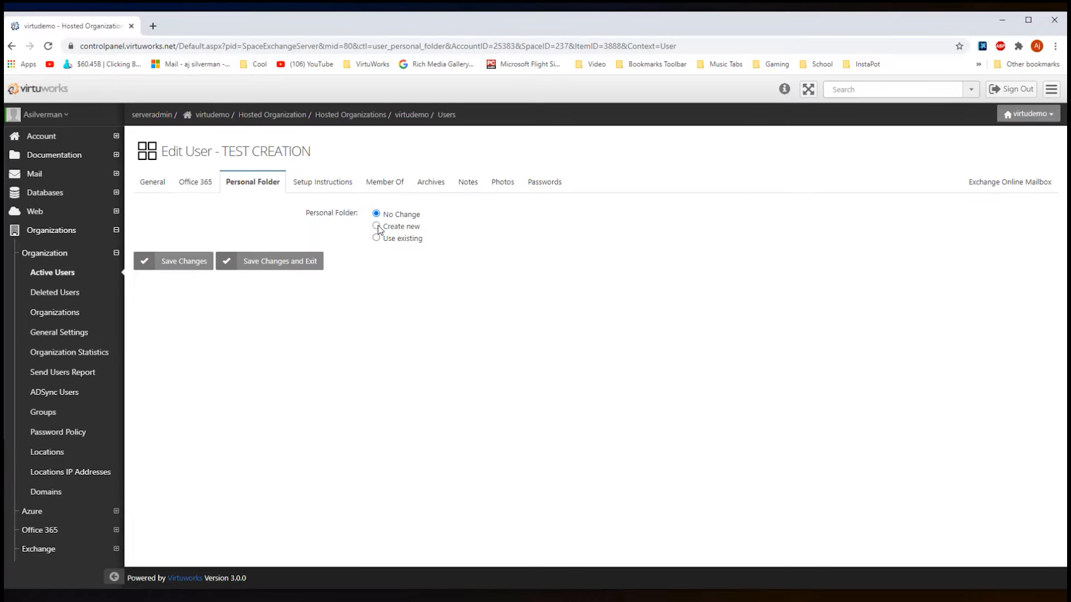
left_click(376, 226)
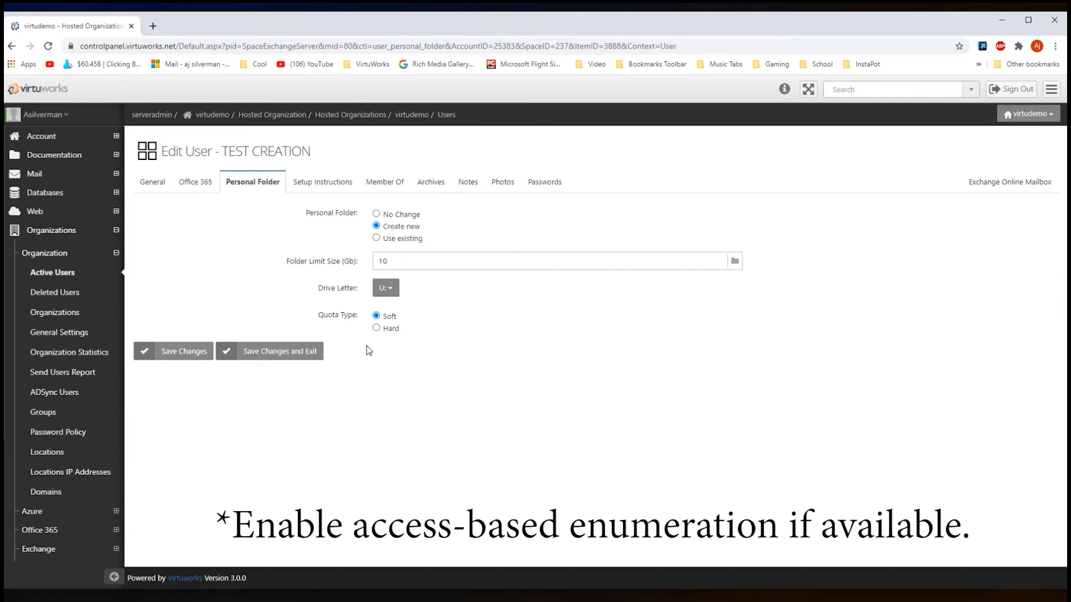
left_click(324, 183)
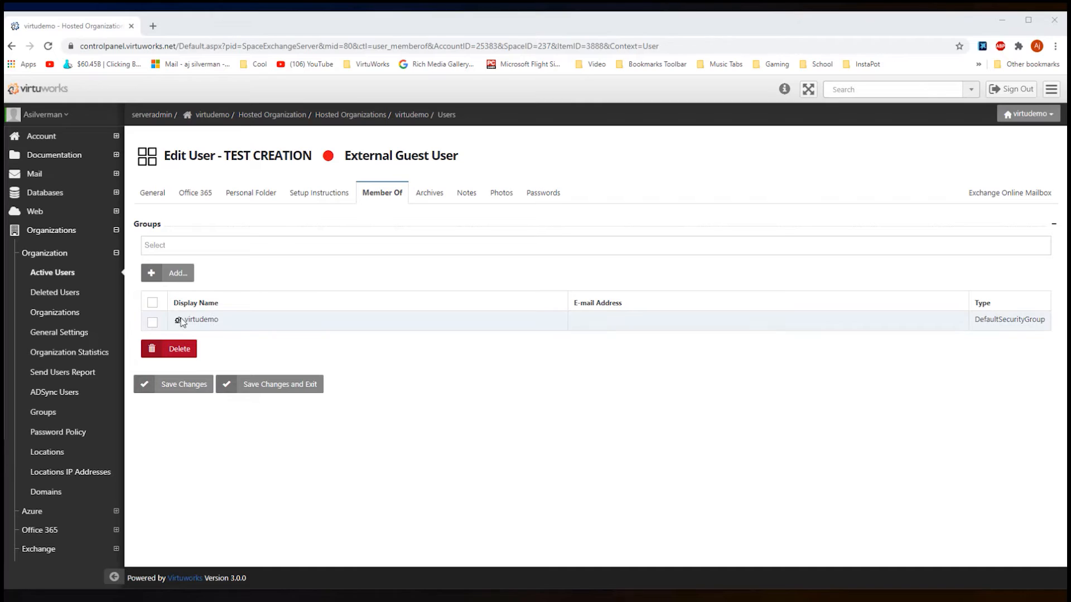
Browse the groups available for the user's membership and search them for "tes"
left_click(199, 248)
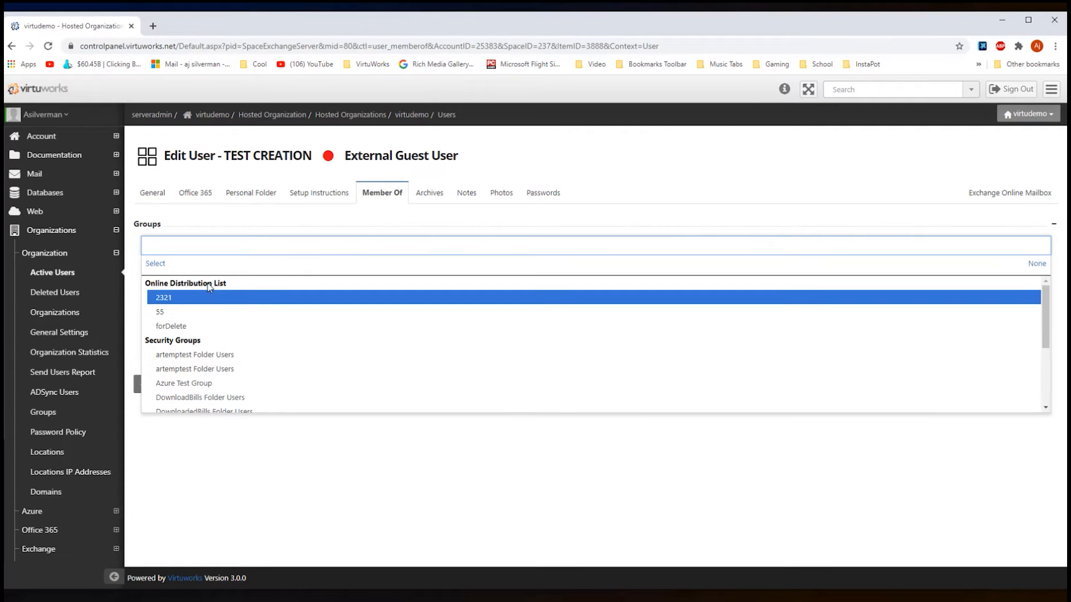
scroll(240, 345, "down", 3)
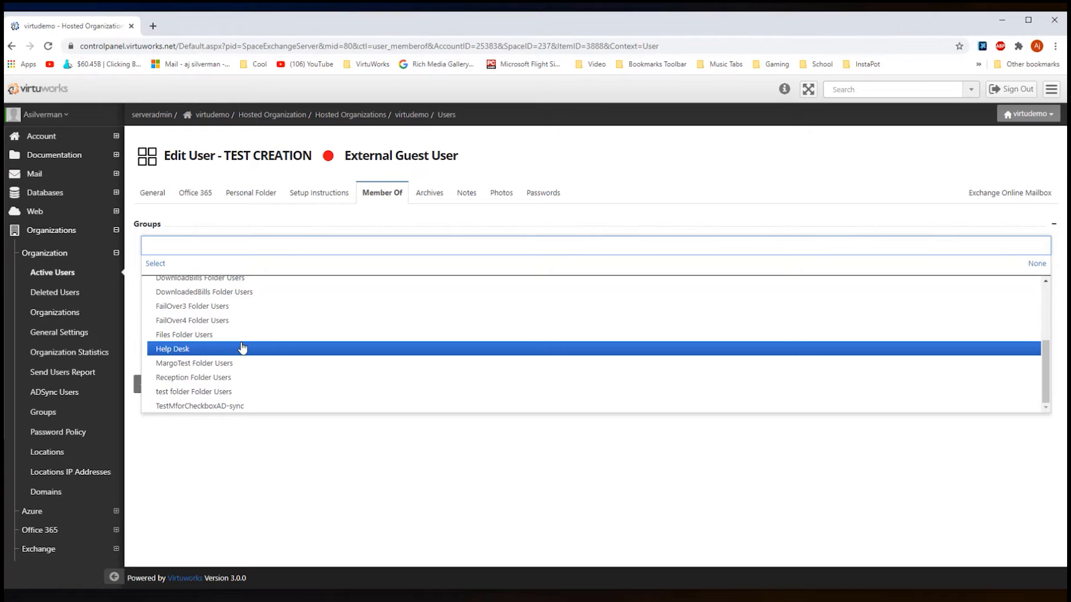
scroll(242, 348, "up", 3)
type("tew")
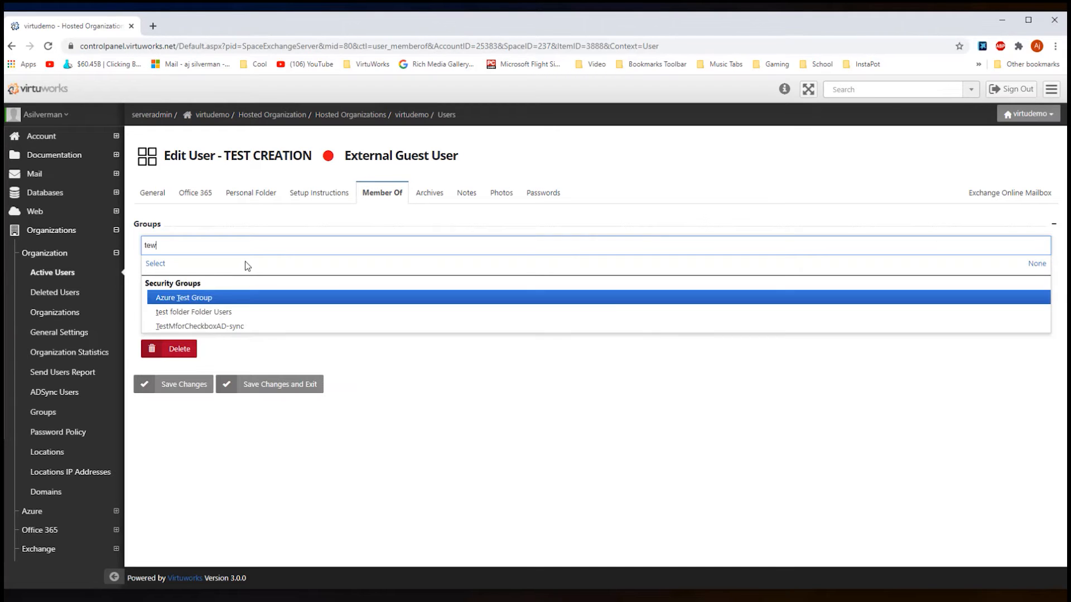
key("BackSpace")
type("s")
left_click(446, 389)
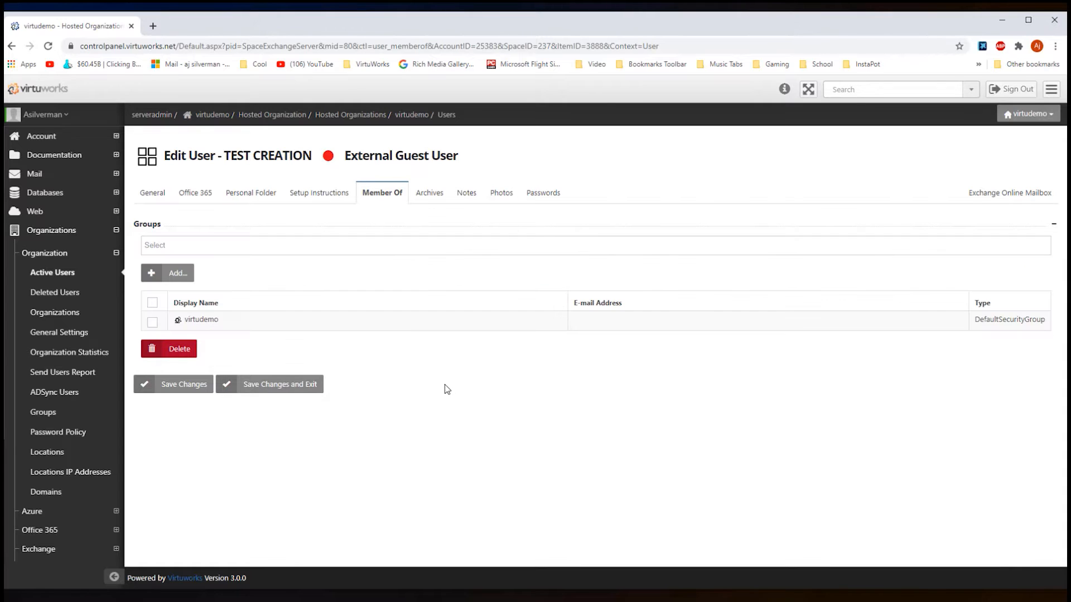
left_click(190, 249)
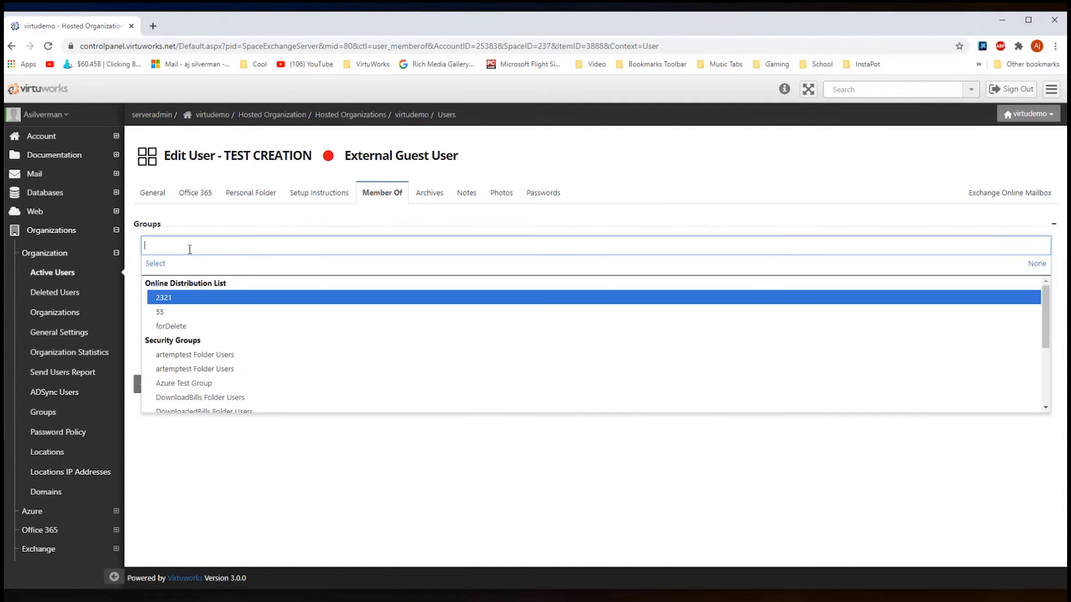
type("t")
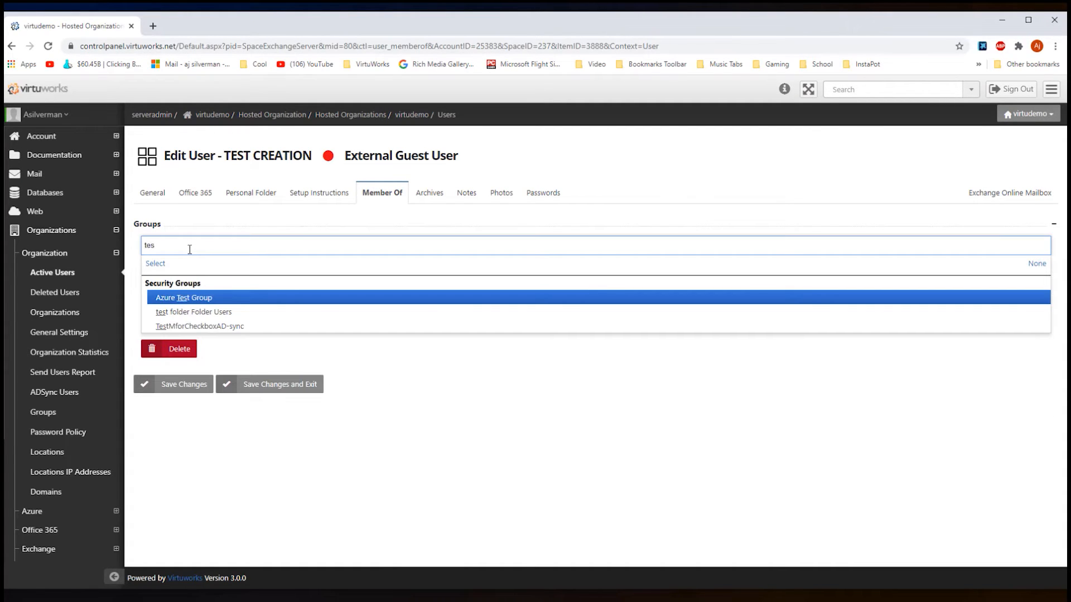
type("es")
left_click(312, 354)
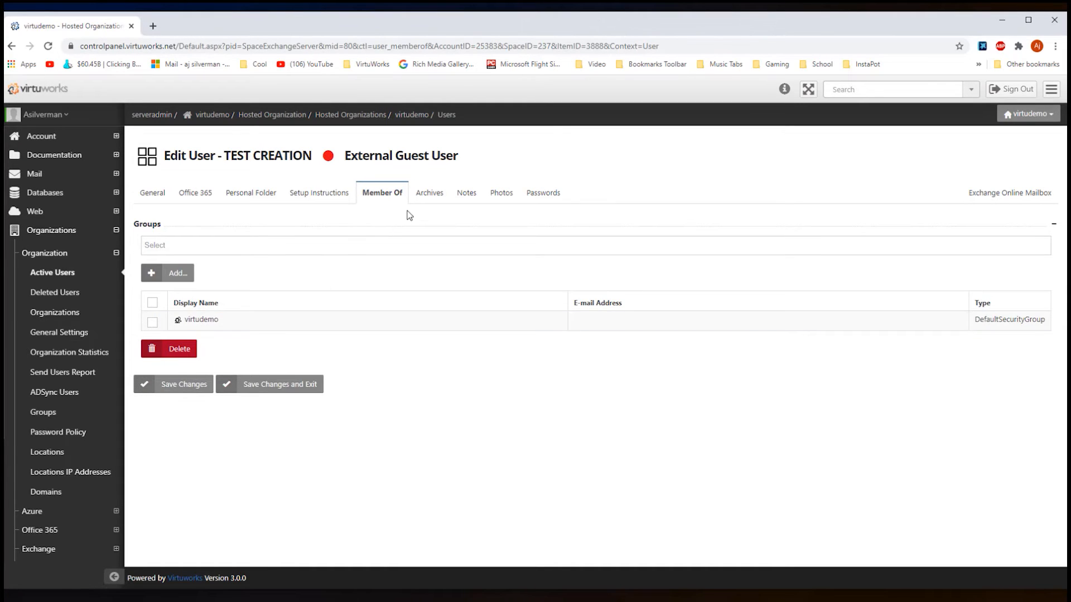
Look through the user's archives, notes, photos and stored passwords
left_click(435, 199)
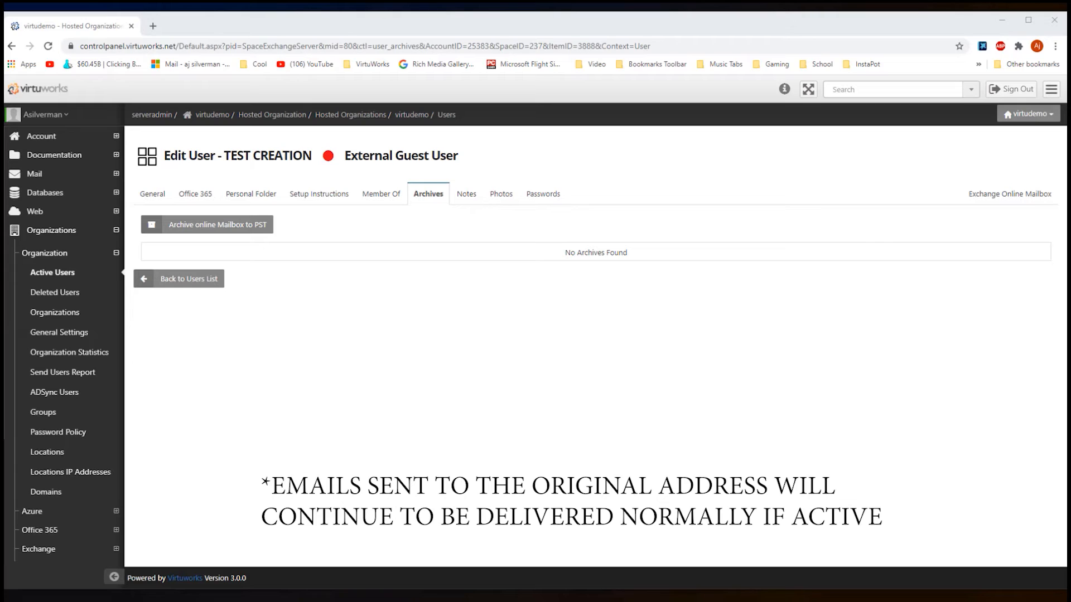
left_click(466, 193)
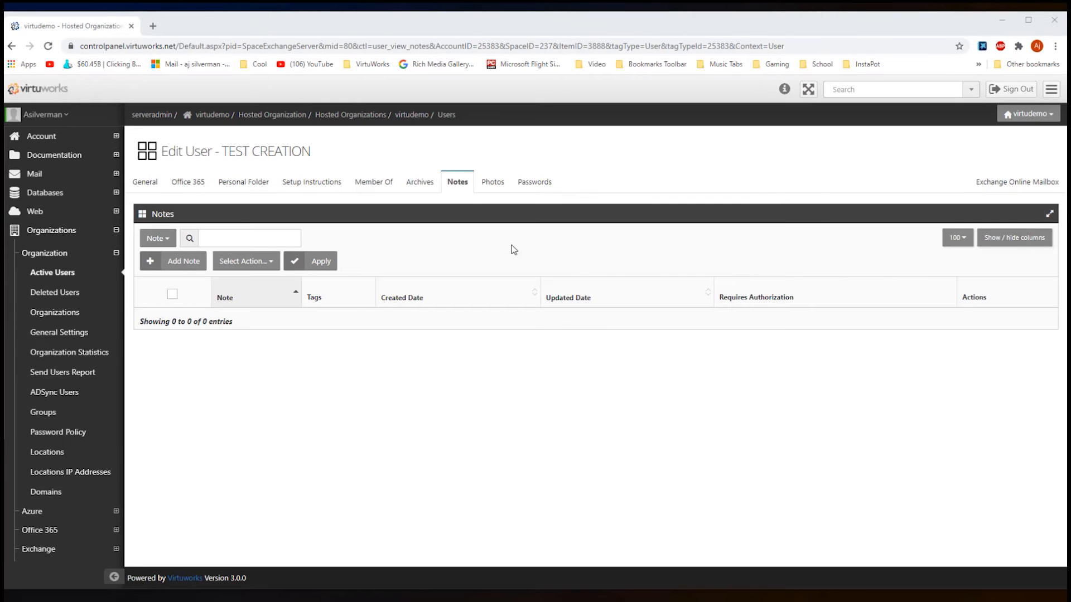
left_click(491, 185)
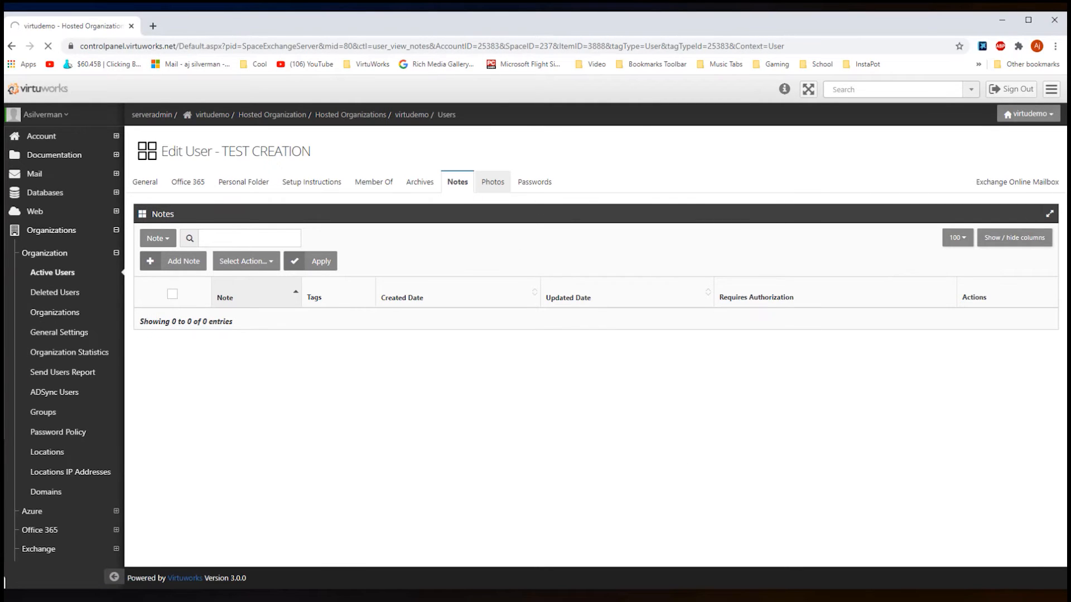
left_click(534, 188)
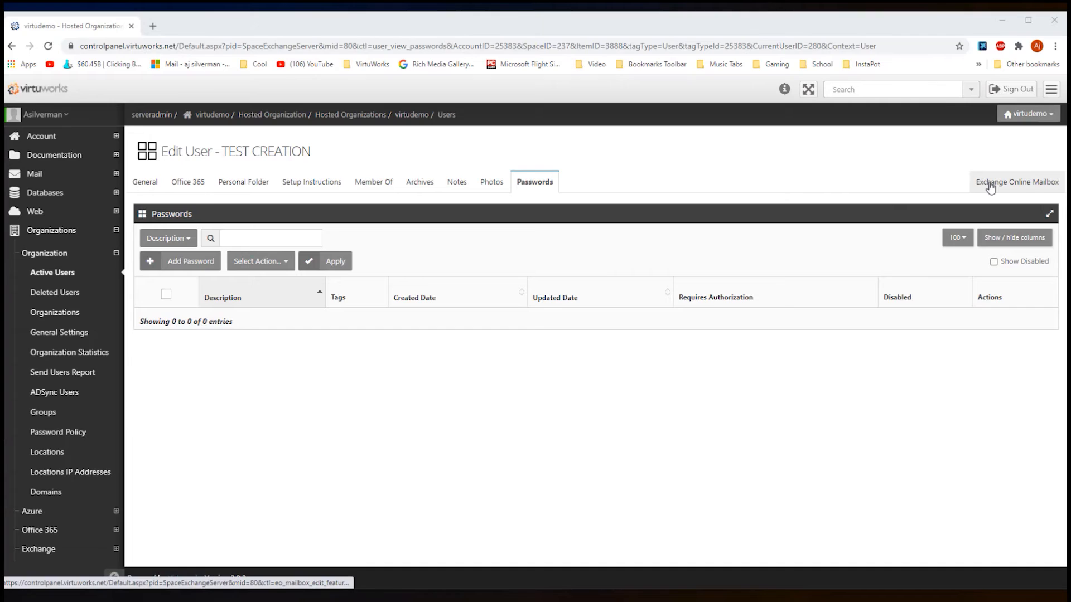
Open the user's Exchange Online mailbox and review its general settings from start to end
left_click(1011, 189)
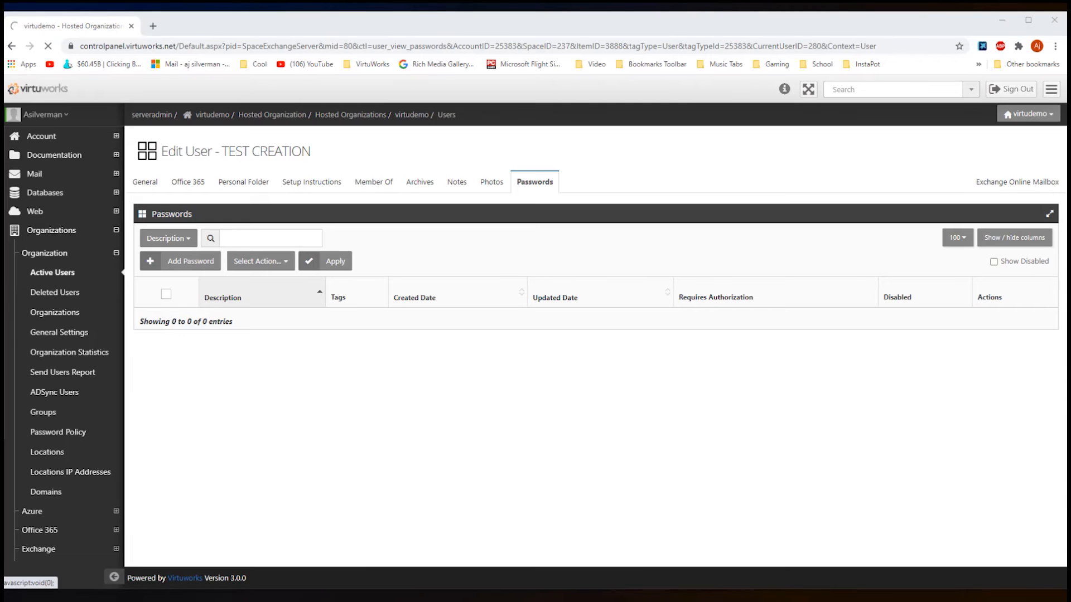
scroll(370, 271, "down", 10)
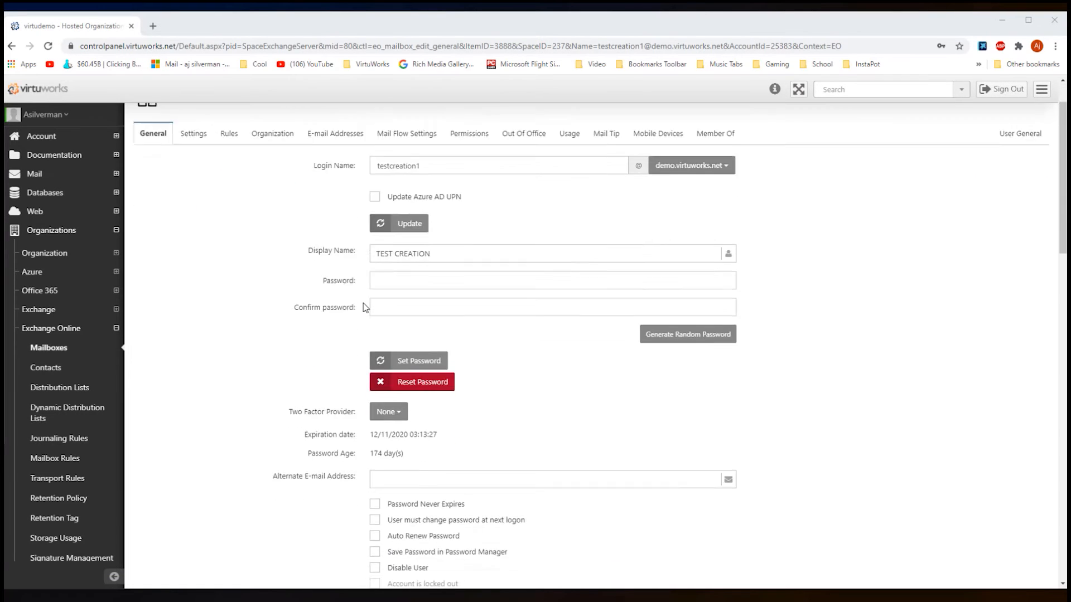
scroll(363, 313, "down", 10)
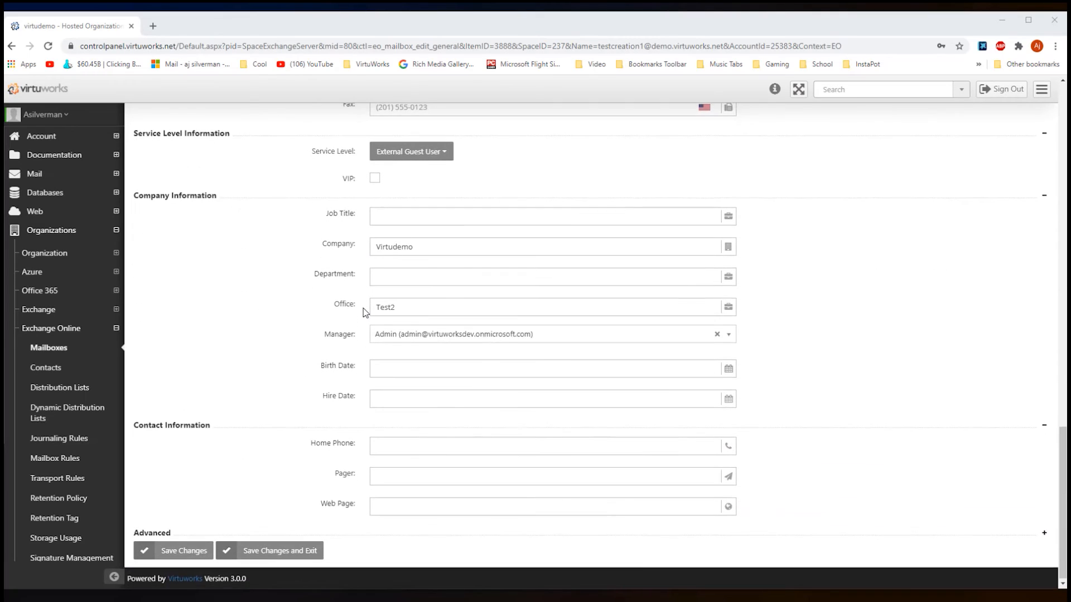
scroll(364, 312, "up", 10)
scroll(366, 312, "up", 5)
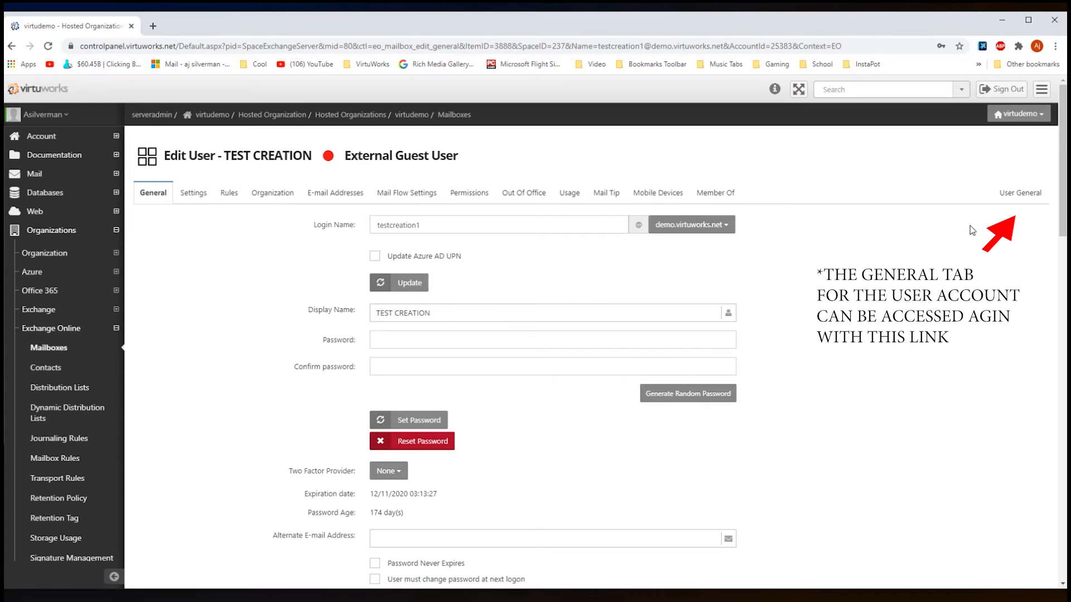
Return to the user's general account settings and check the display name field and the password requirements
left_click(1020, 192)
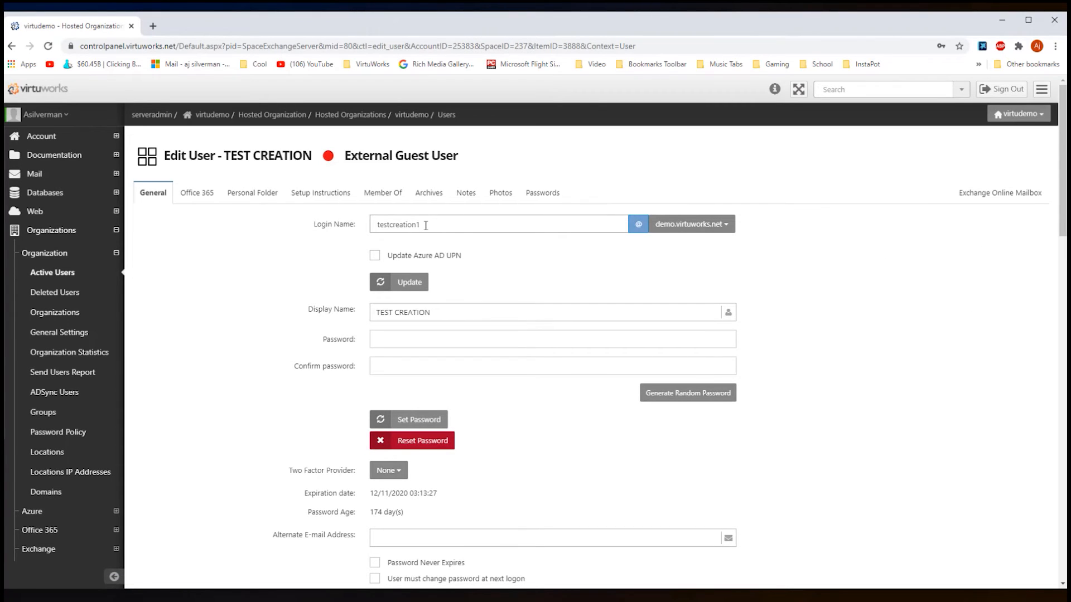
left_click(456, 313)
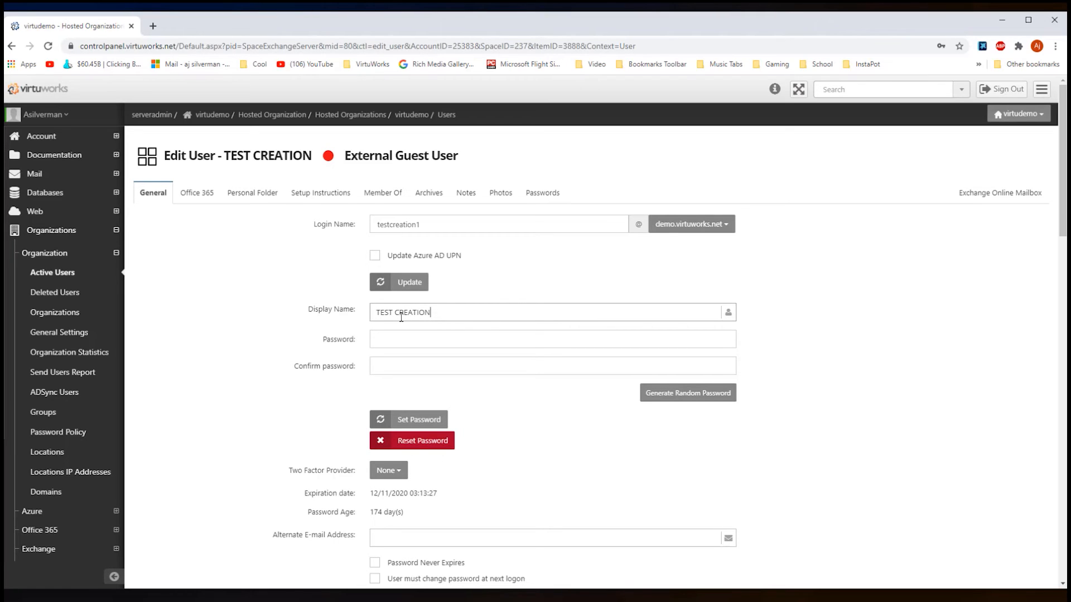
key("Tab")
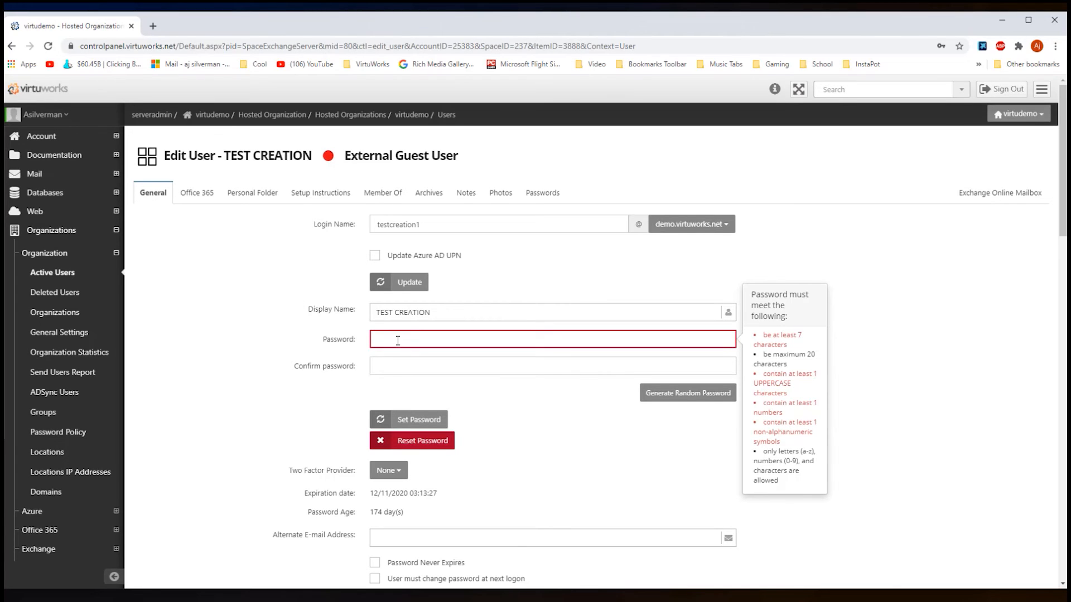
Generate a random password for the user and copy it from the Password field
left_click(673, 391)
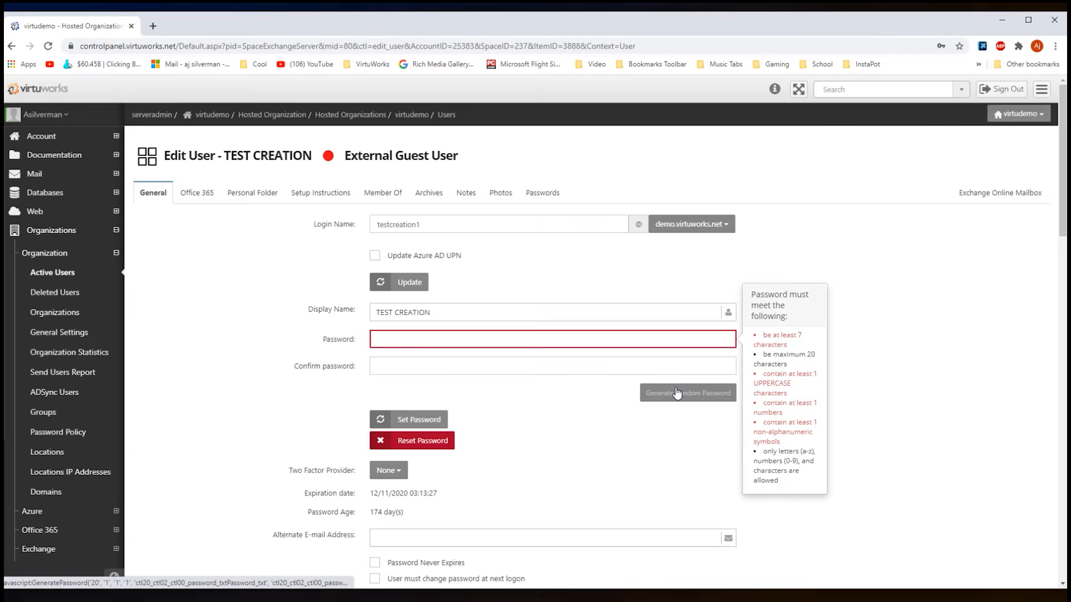
left_click(518, 343)
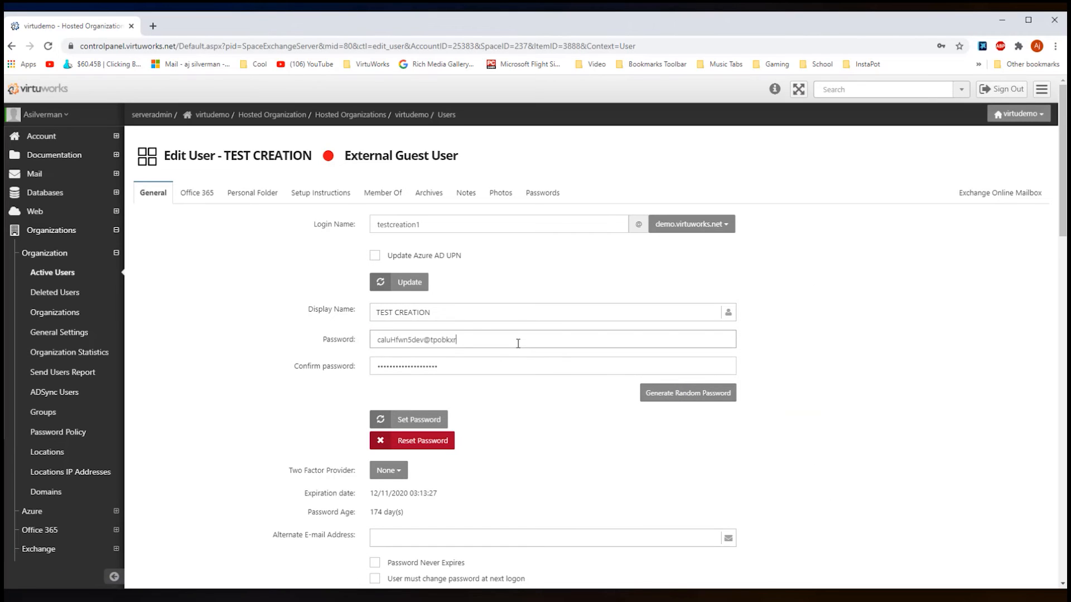
left_click_drag(518, 343, 386, 338)
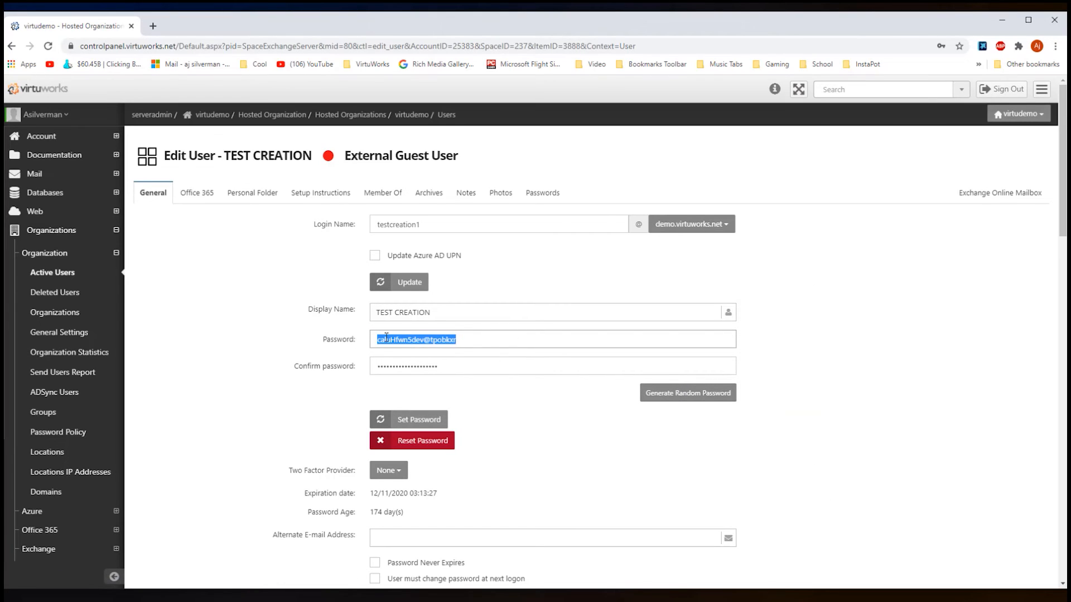
right_click(386, 339)
left_click(420, 380)
scroll(421, 380, "down", 2)
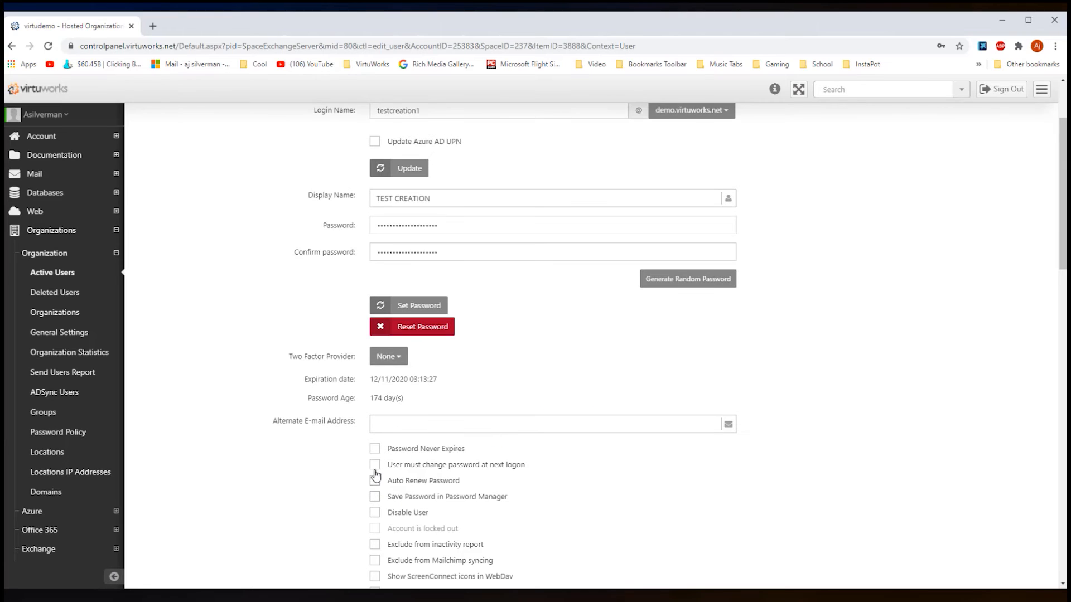
Require the user to change the password at next logon and set the generated password on the account
left_click(374, 465)
scroll(552, 469, "down", 5)
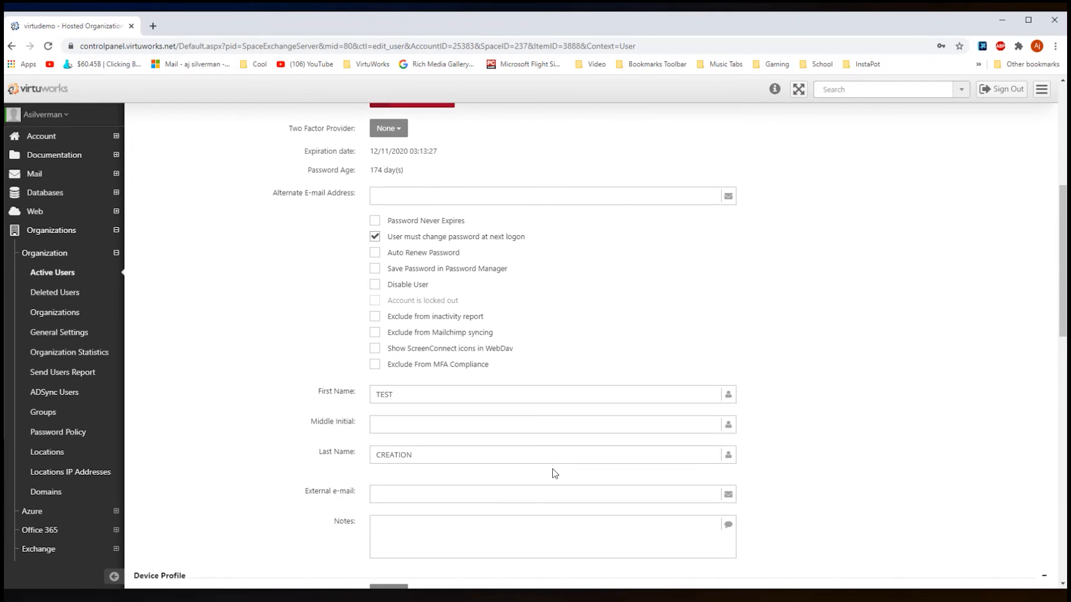
scroll(555, 474, "down", 4)
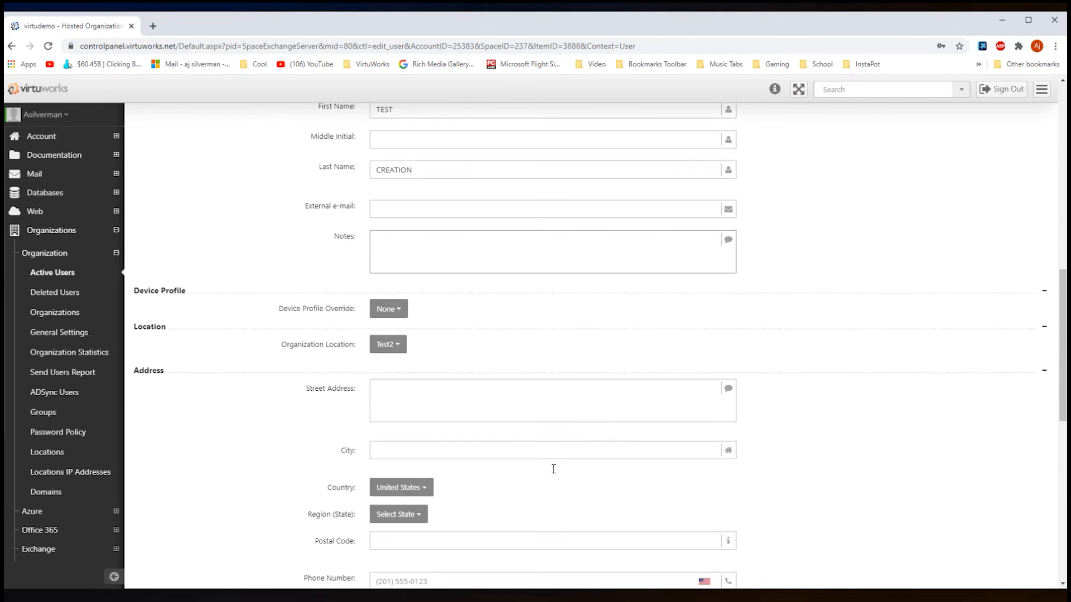
scroll(555, 473, "up", 3)
scroll(555, 474, "up", 5)
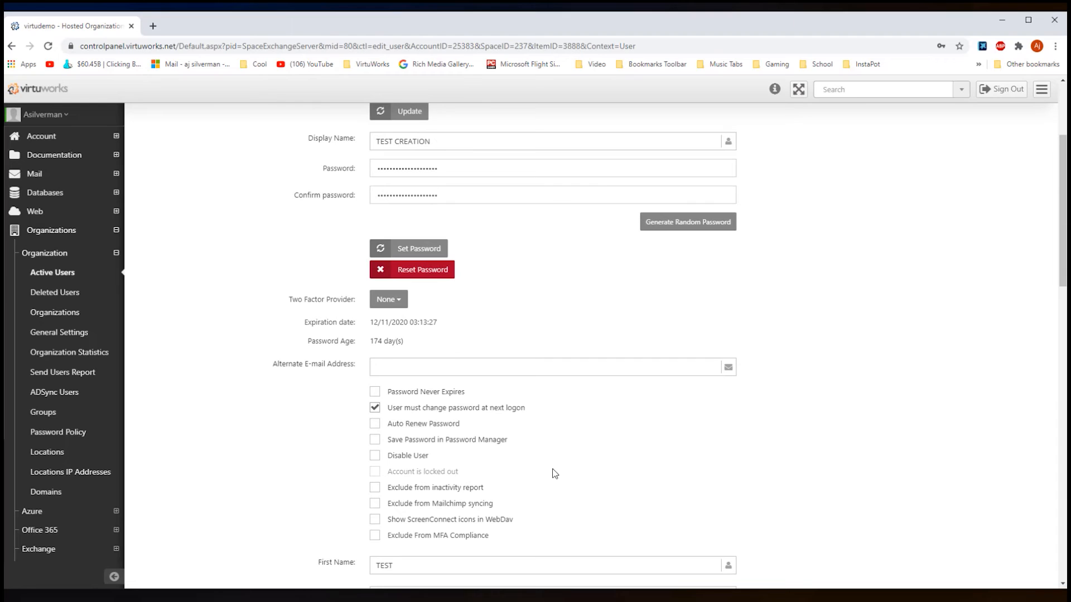
scroll(553, 472, "up", 1)
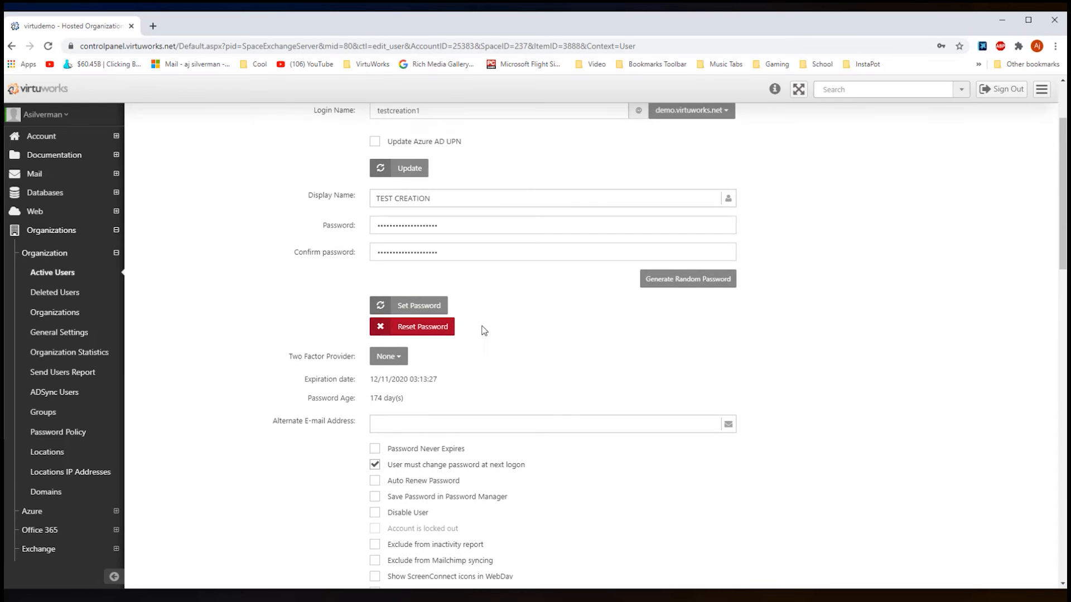
left_click(416, 310)
Review the available options for the user's Device Profile Override and Organization Location
scroll(363, 308, "down", 8)
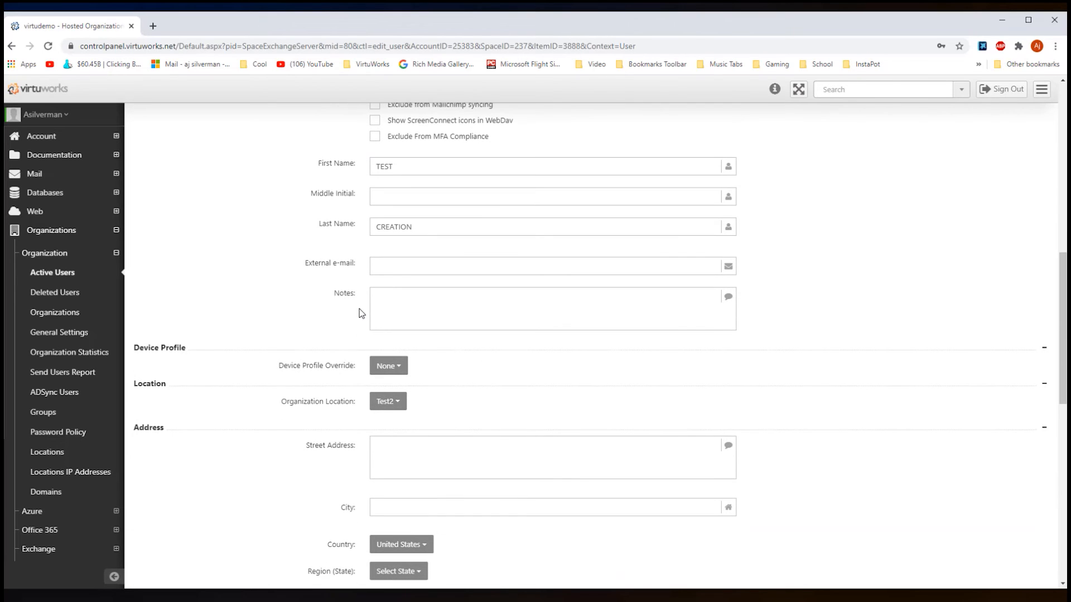
left_click(400, 366)
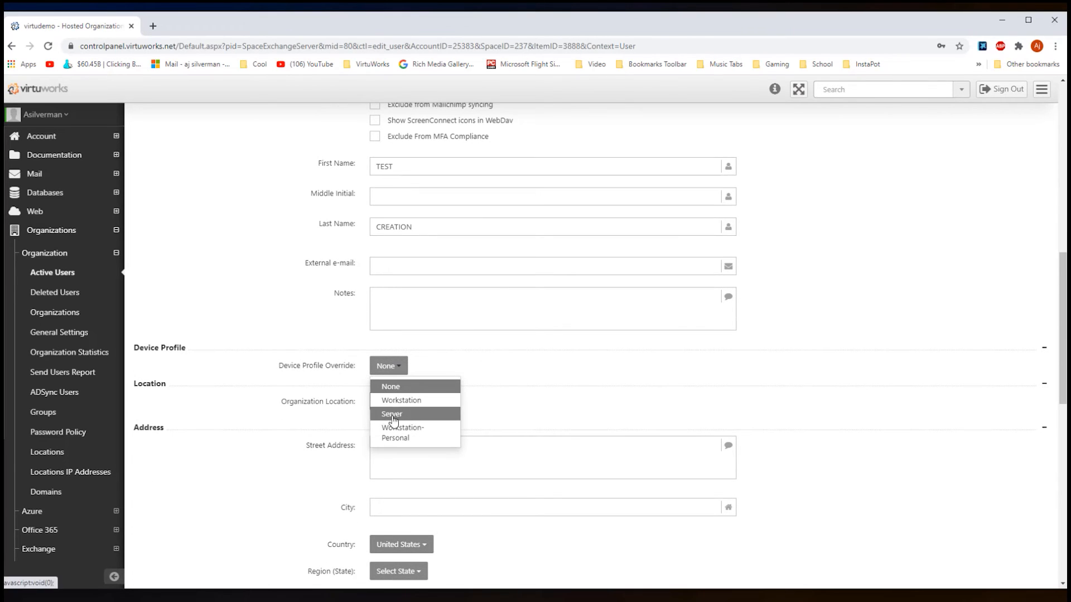
left_click(305, 411)
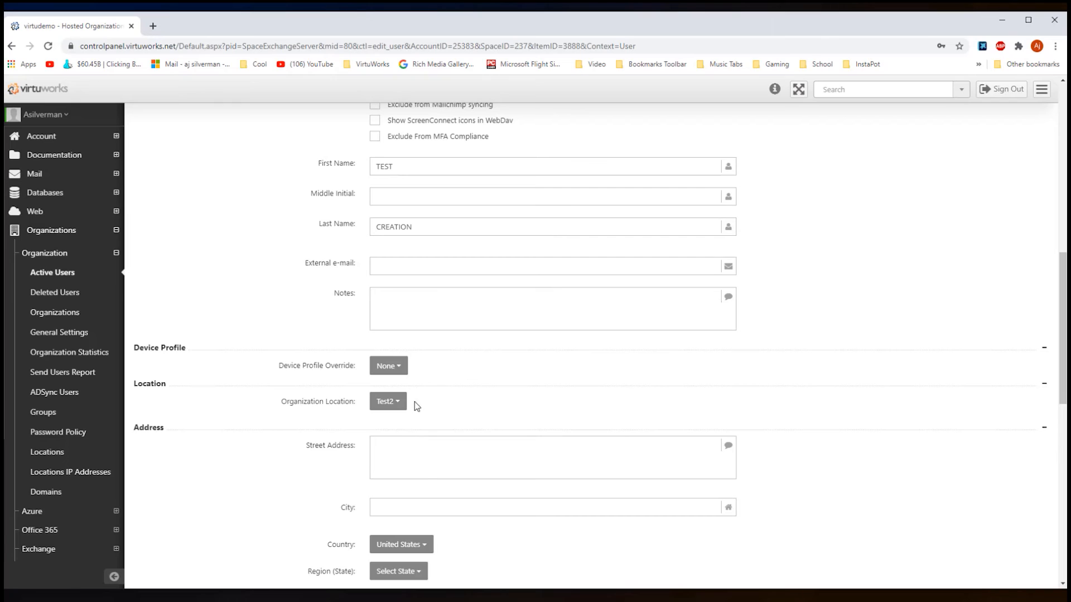
left_click(399, 408)
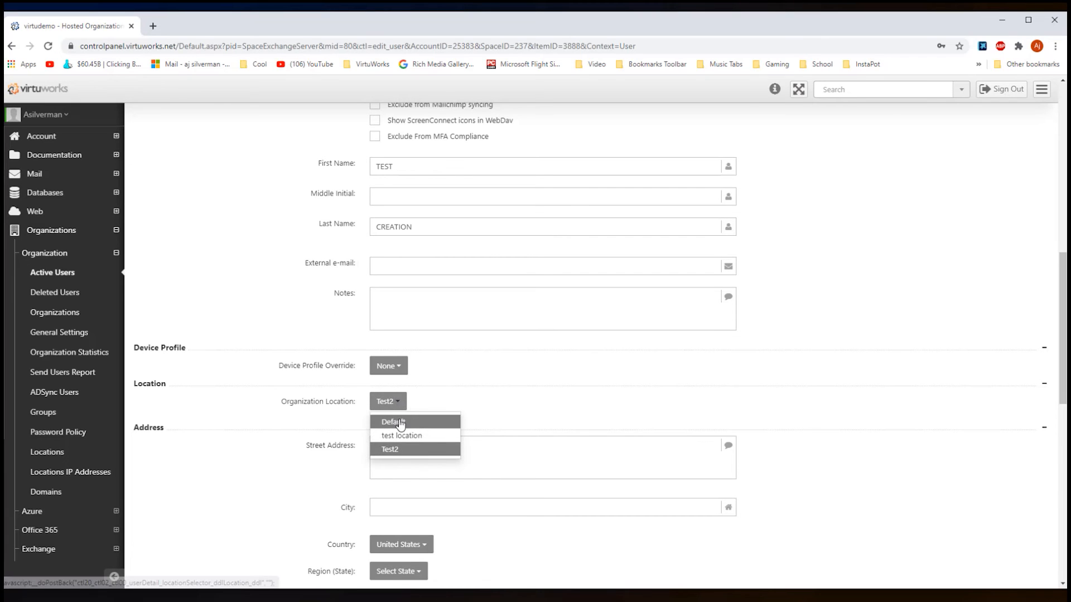
left_click(505, 423)
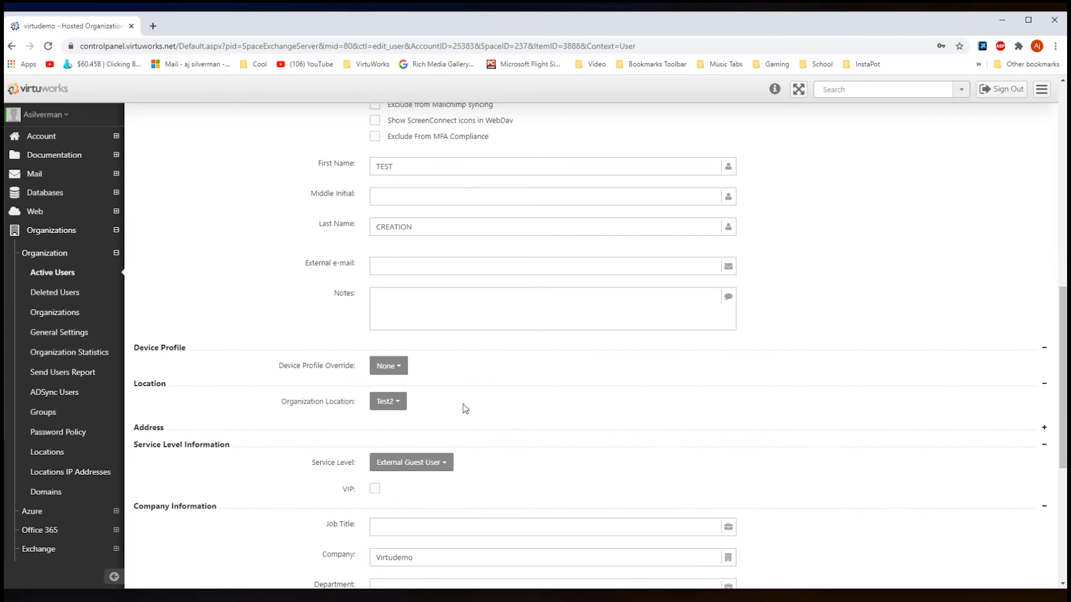
left_click(479, 392)
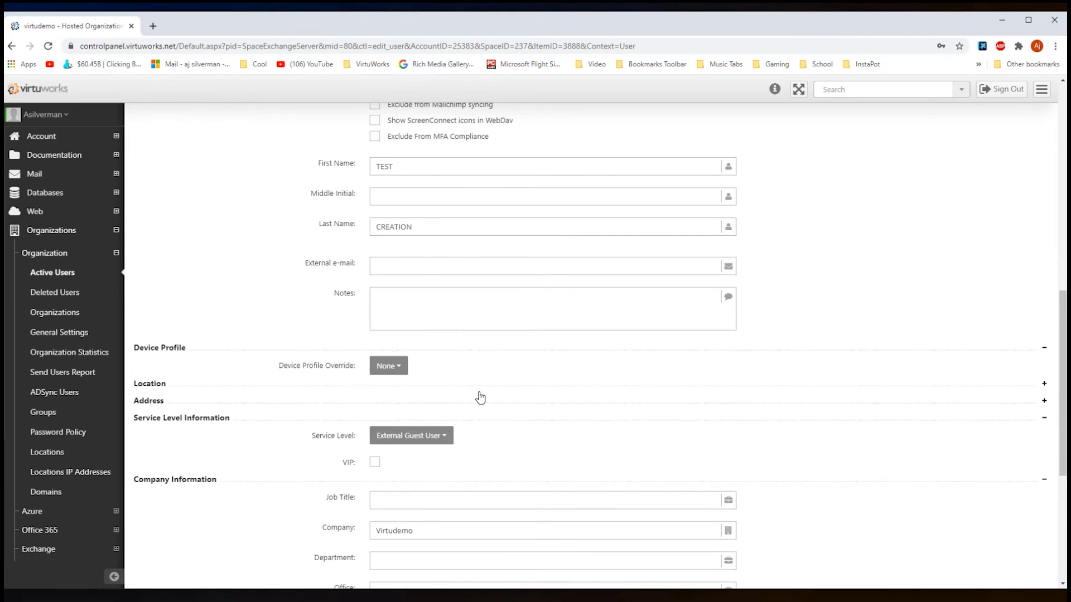
left_click(480, 399)
left_click(477, 391)
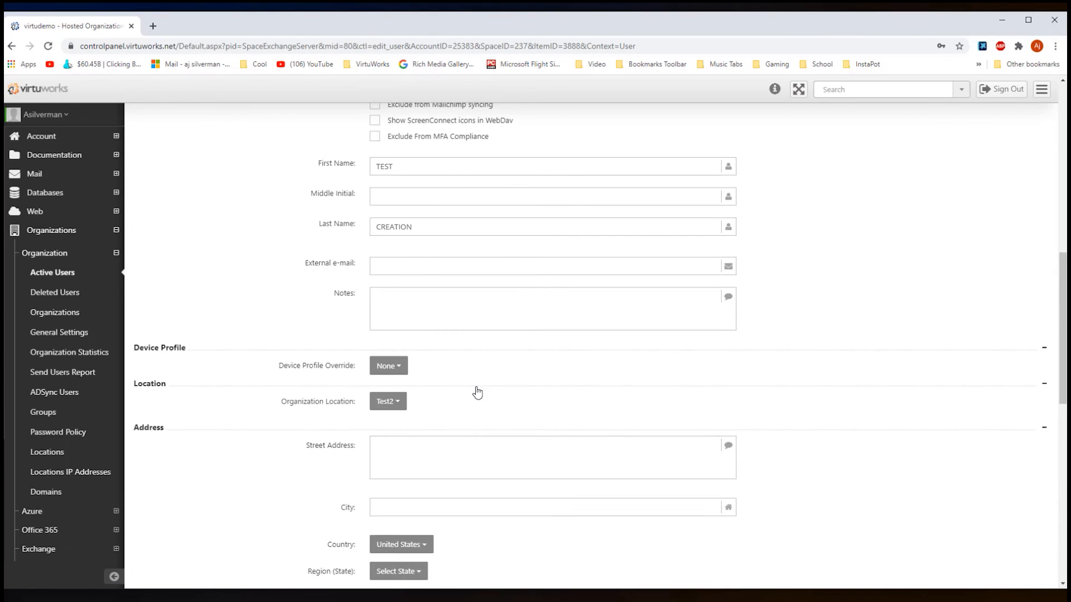
Examine the user's address fields and look through the list of states available for the region
scroll(508, 405, "down", 2)
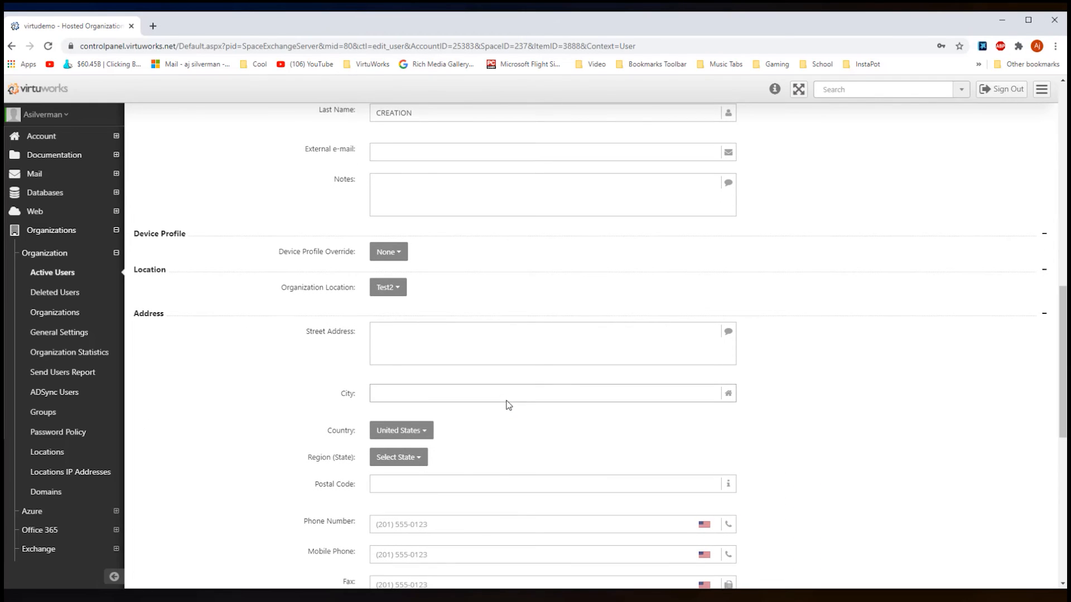
scroll(395, 329, "down", 2)
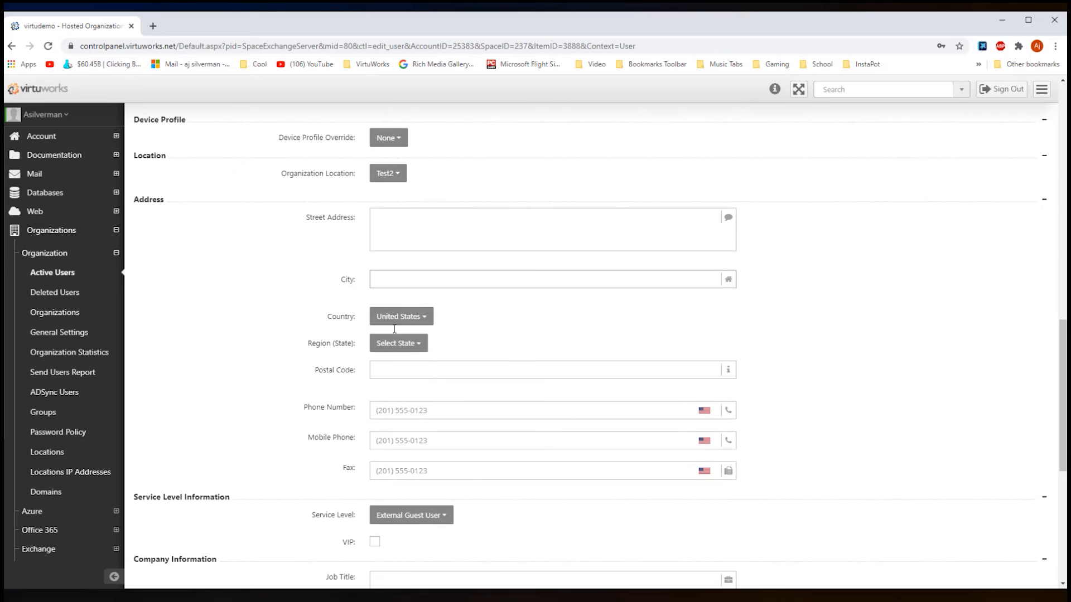
left_click(436, 274)
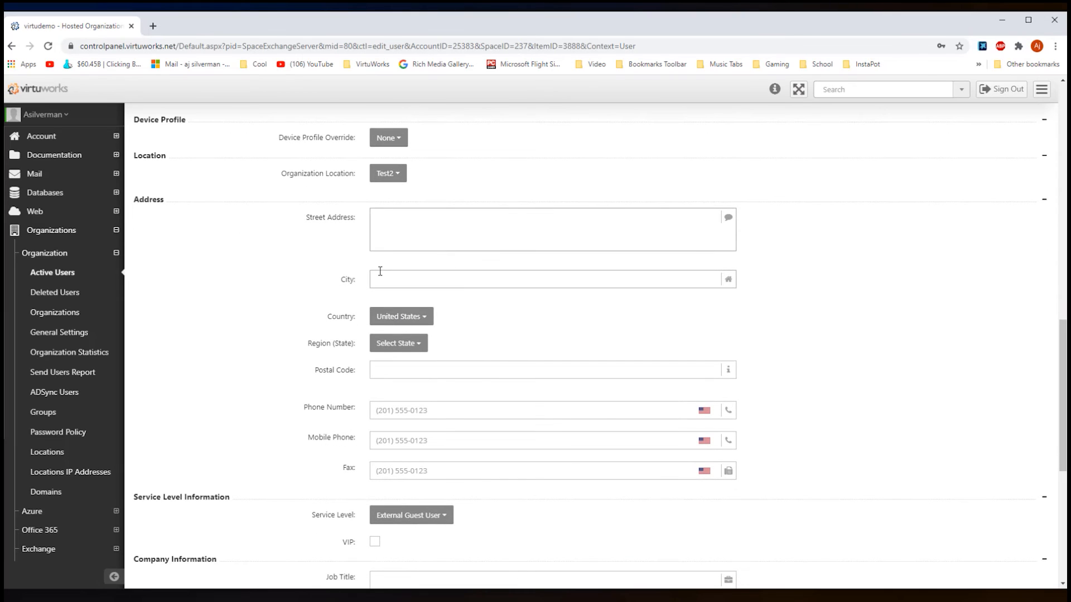
left_click(557, 321)
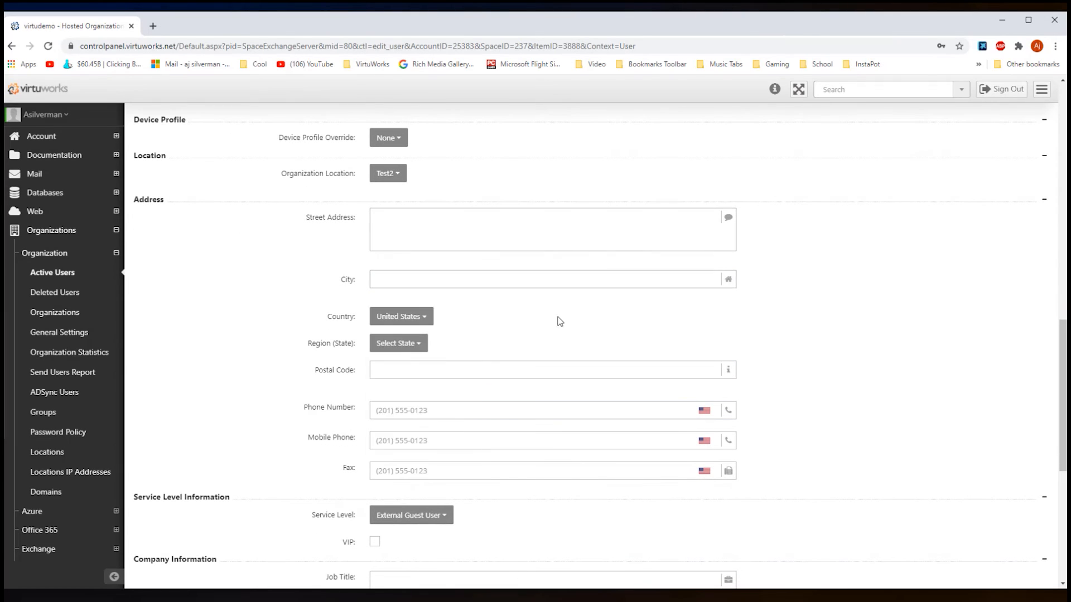
left_click(422, 344)
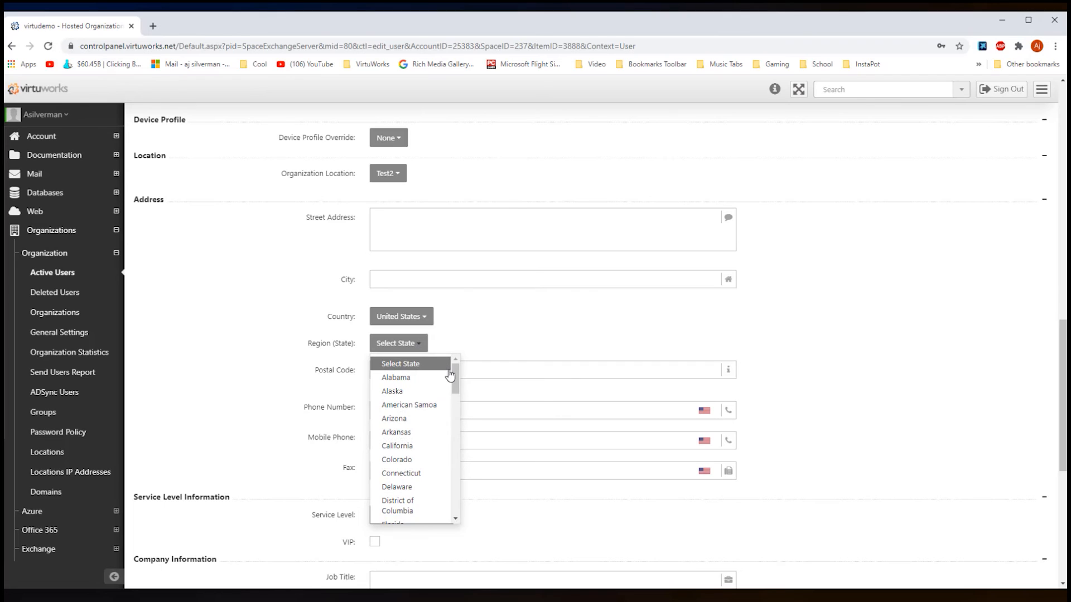
left_click_drag(454, 371, 453, 390)
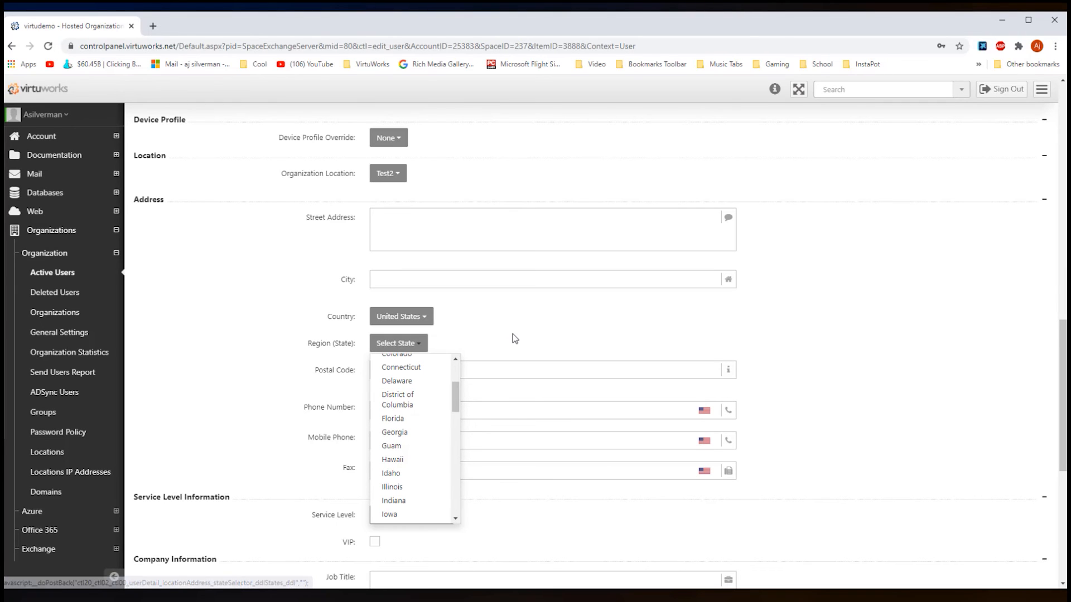
left_click(515, 292)
Check the user's phone number fields and the available Service Level options, and view the company information
scroll(514, 292, "down", 4)
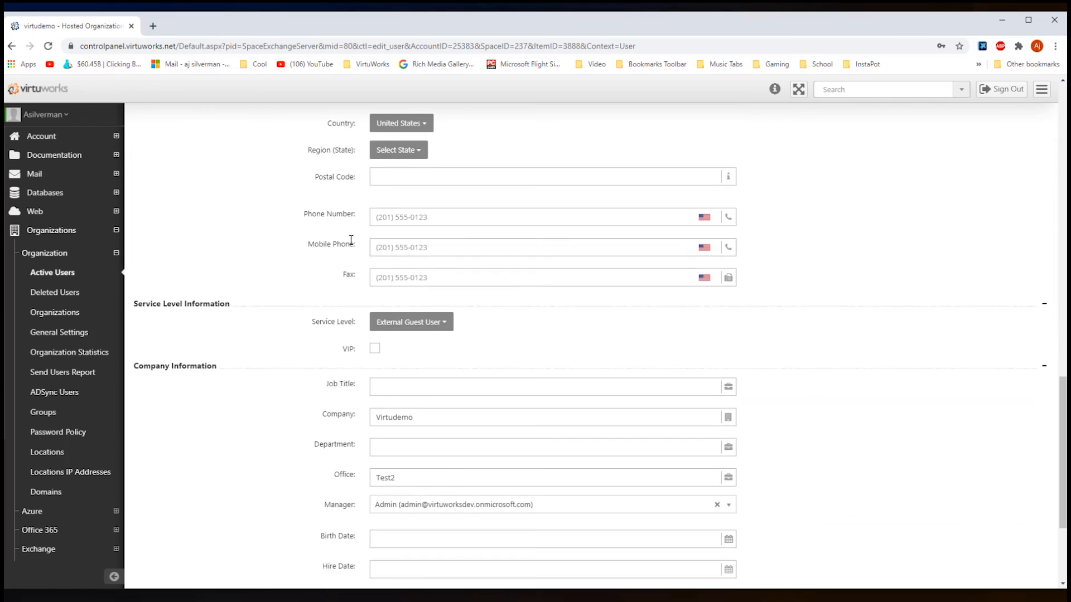
left_click(396, 246)
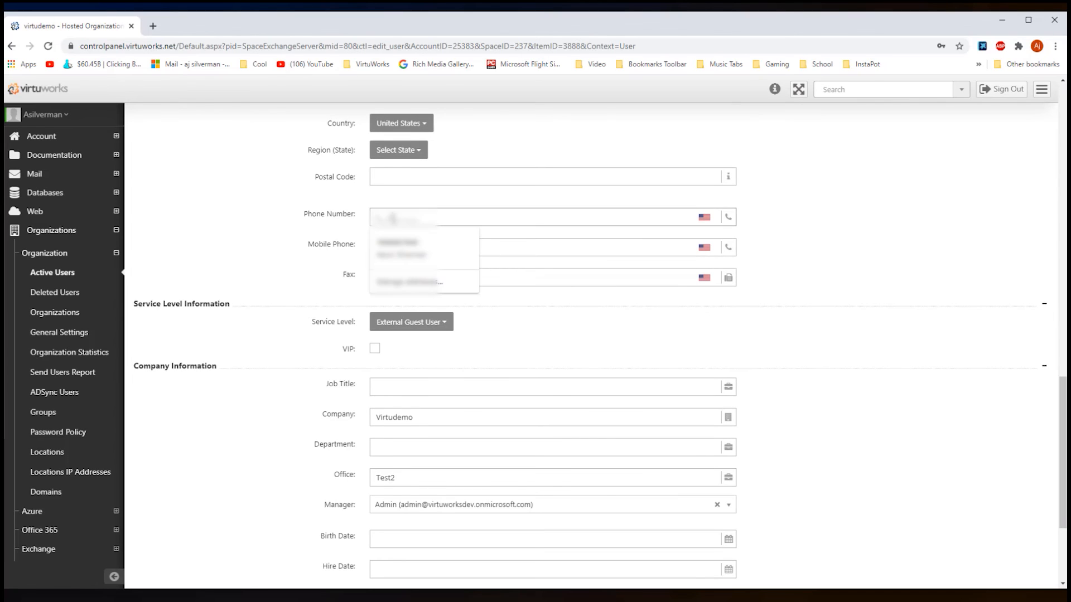
left_click(533, 239)
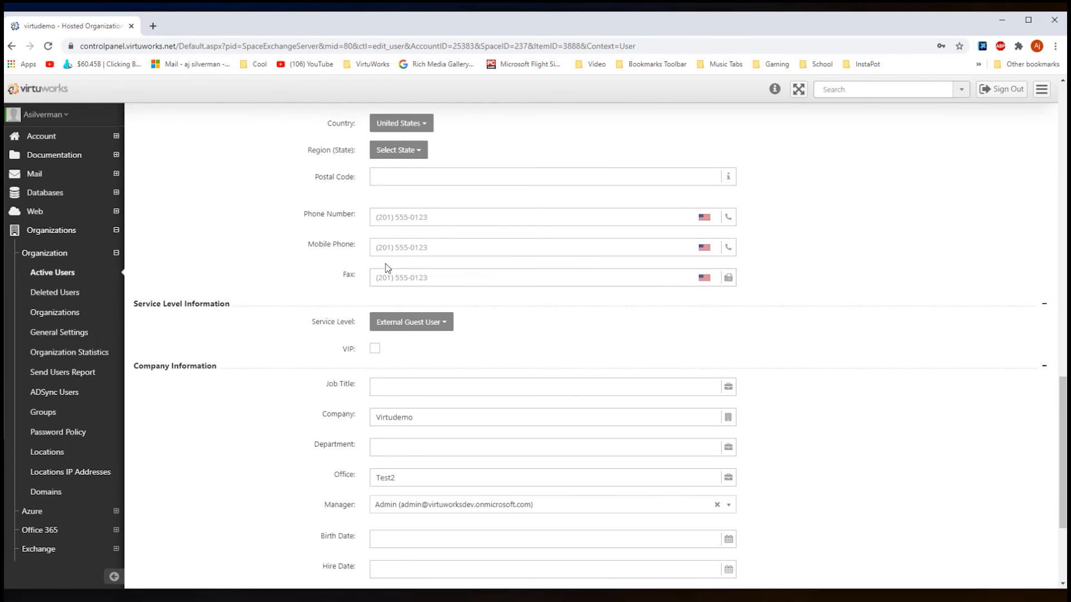
left_click(446, 322)
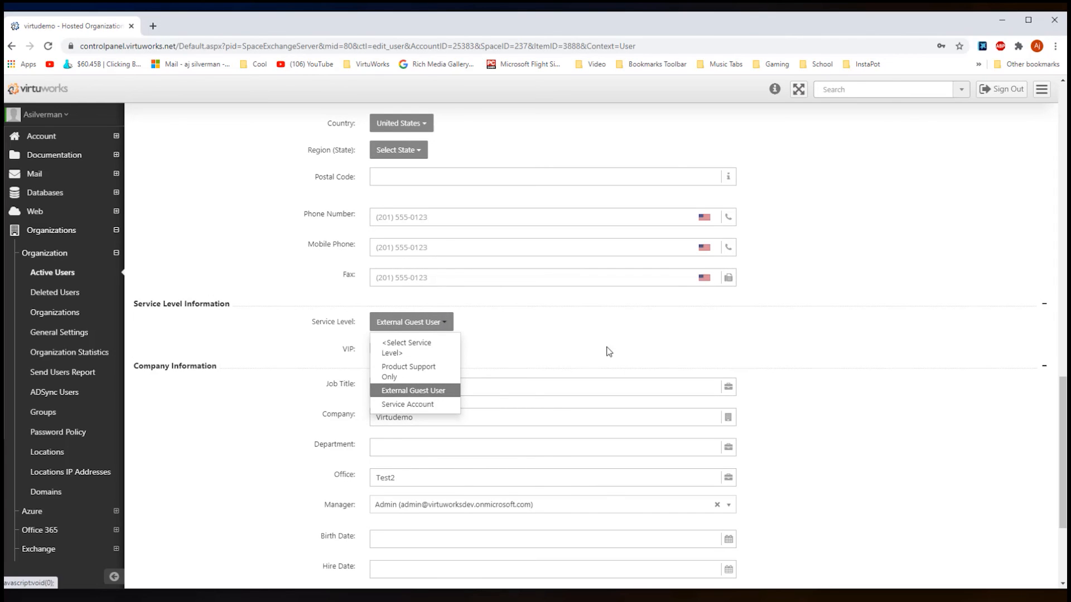
left_click(665, 345)
scroll(475, 366, "down", 3)
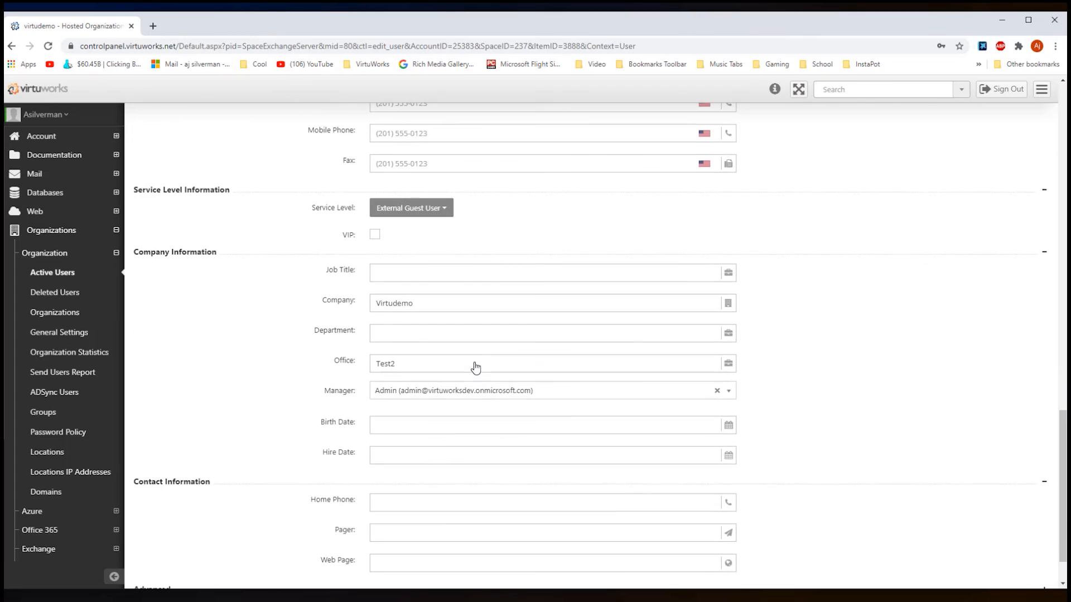